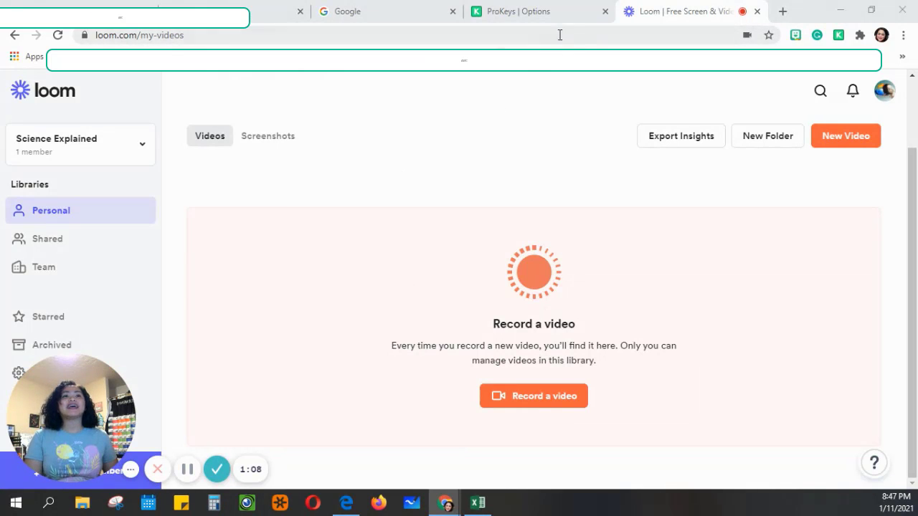
Switch to the ProKeys options page and look through its list of snippets
left_click(536, 18)
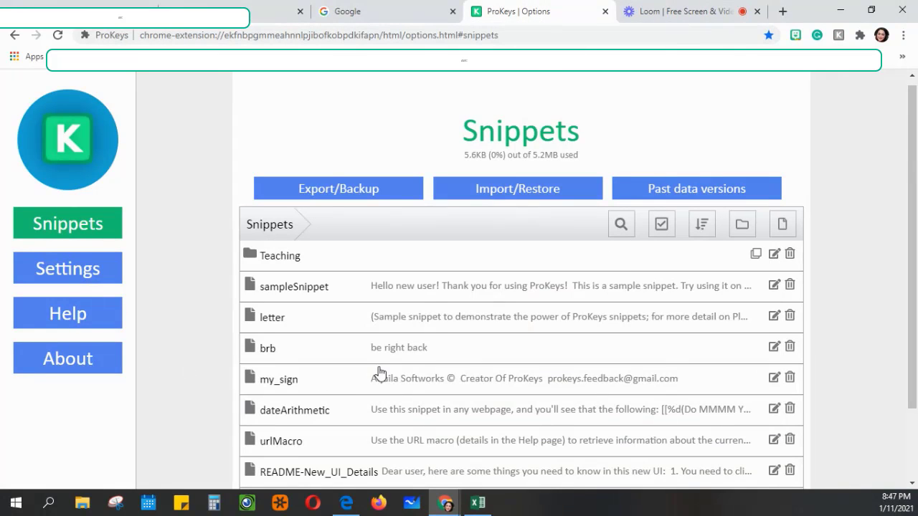
scroll(840, 289, "down", 2)
scroll(840, 289, "up", 3)
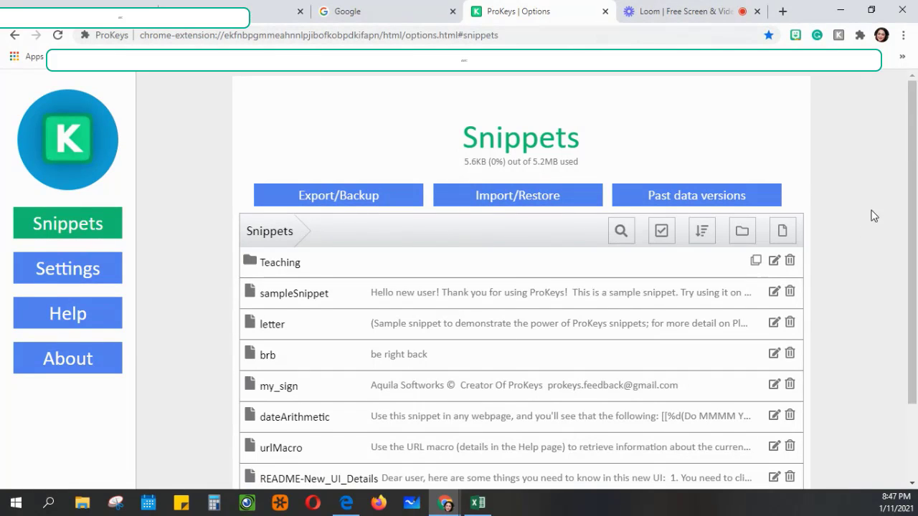
scroll(867, 214, "down", 2)
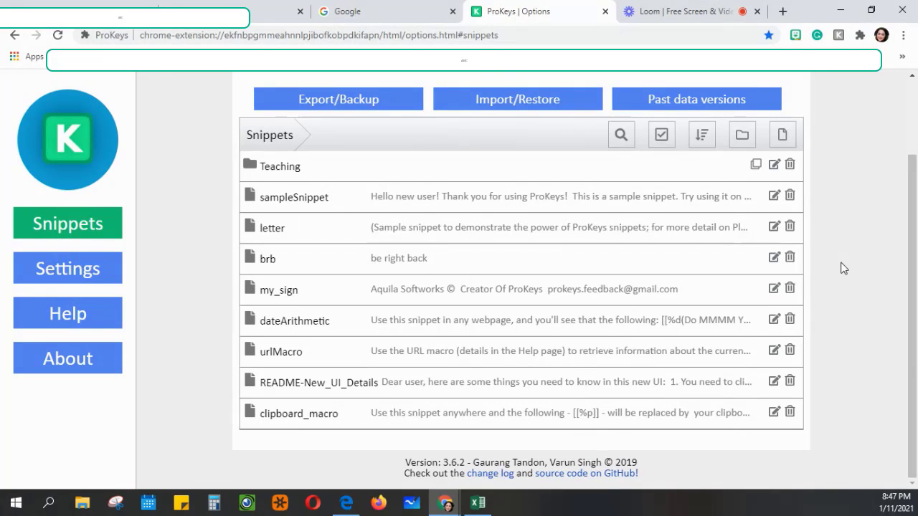
scroll(840, 266, "up", 2)
scroll(840, 265, "down", 2)
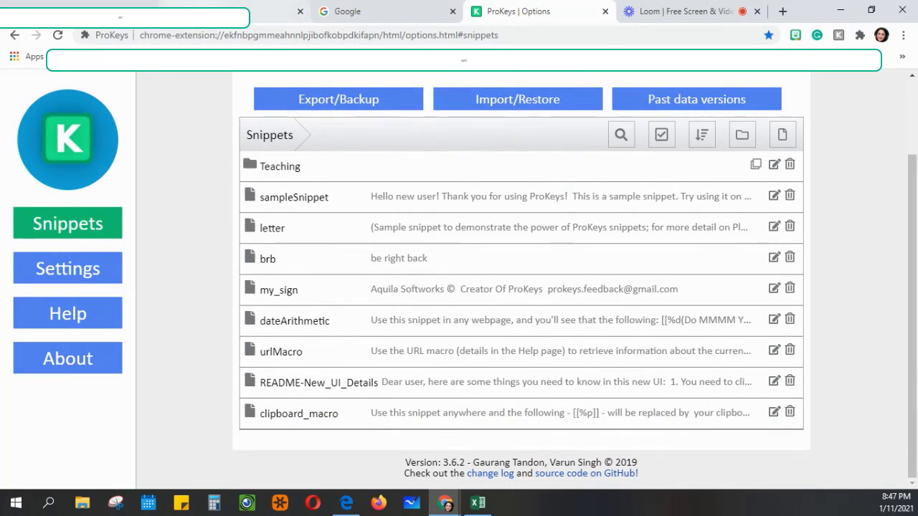
Search Google for "prokeys" and open the ProKeys extension's page in the Chrome Web Store
left_click(377, 11)
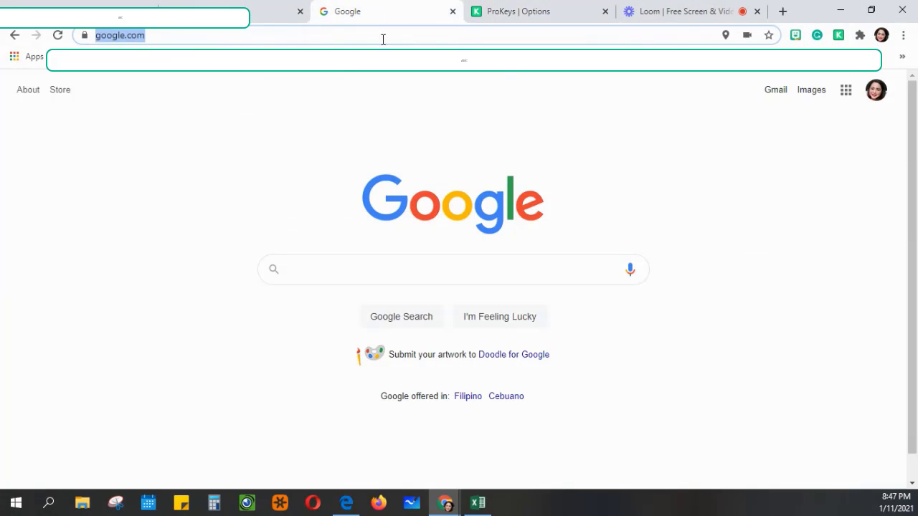
left_click(318, 278)
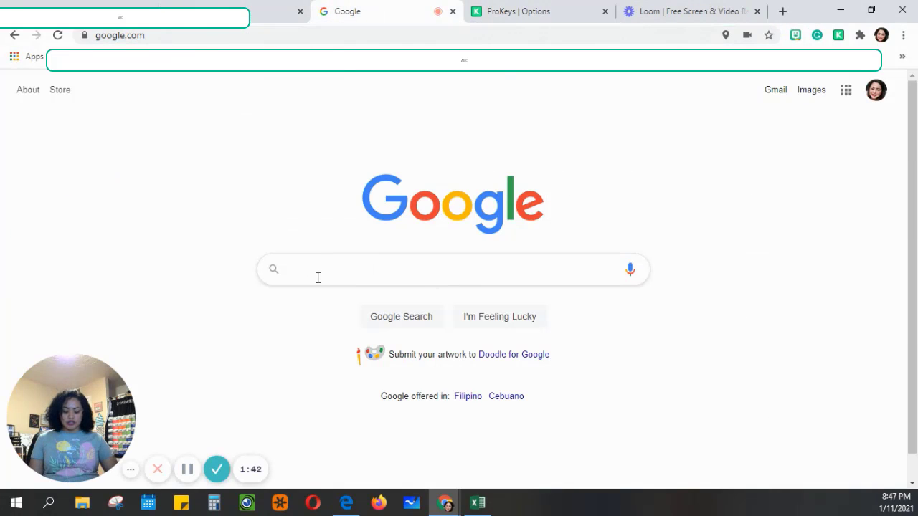
type("prokeys")
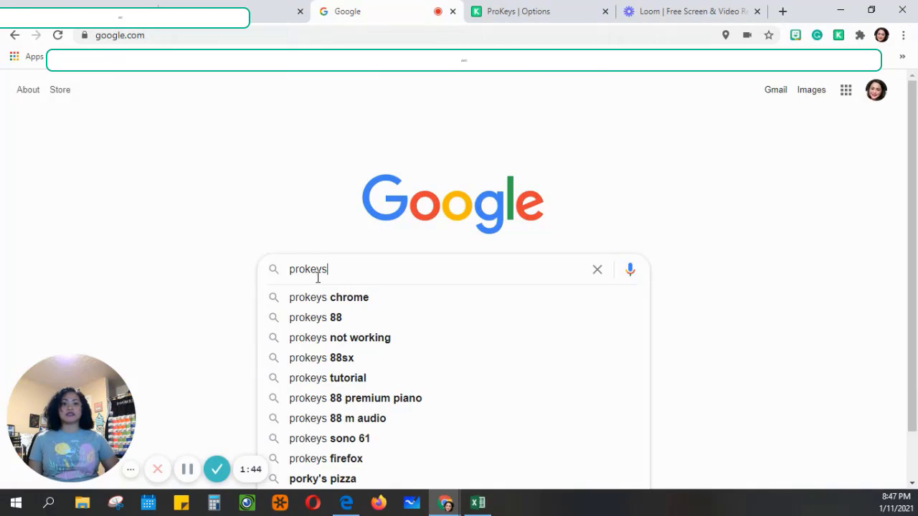
key("Return")
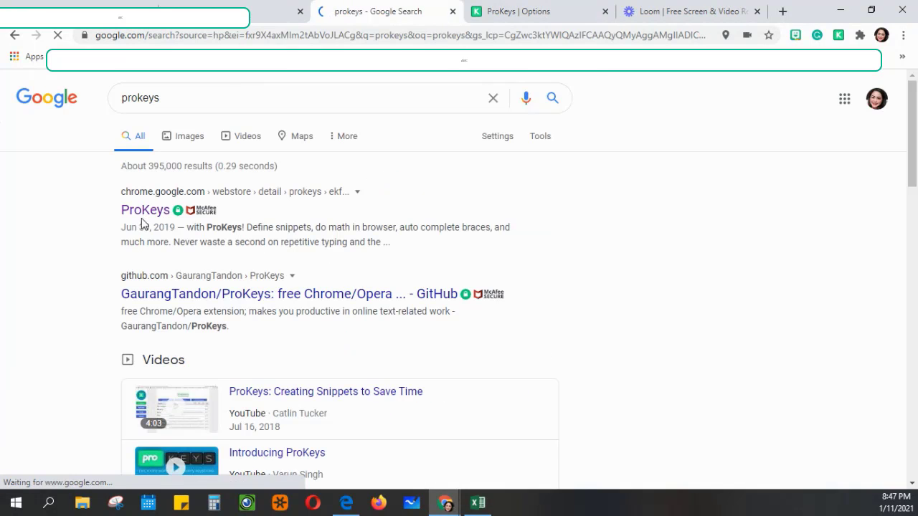
left_click(227, 214)
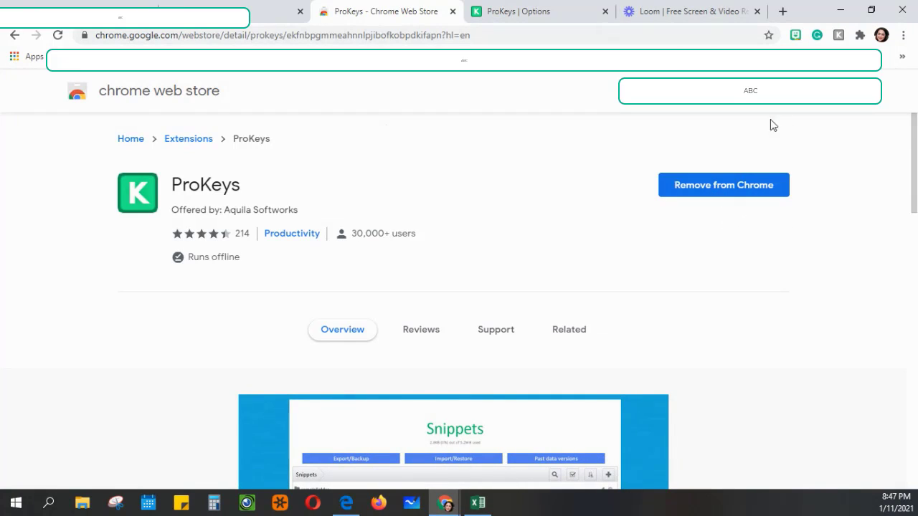
Look over the ProKeys store page and close it to return to the ProKeys options
scroll(856, 147, "down", 1)
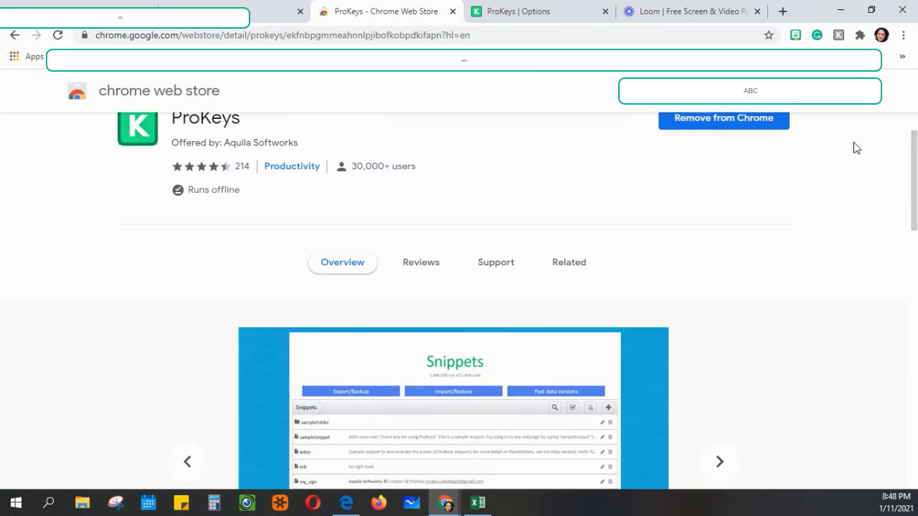
scroll(854, 148, "up", 1)
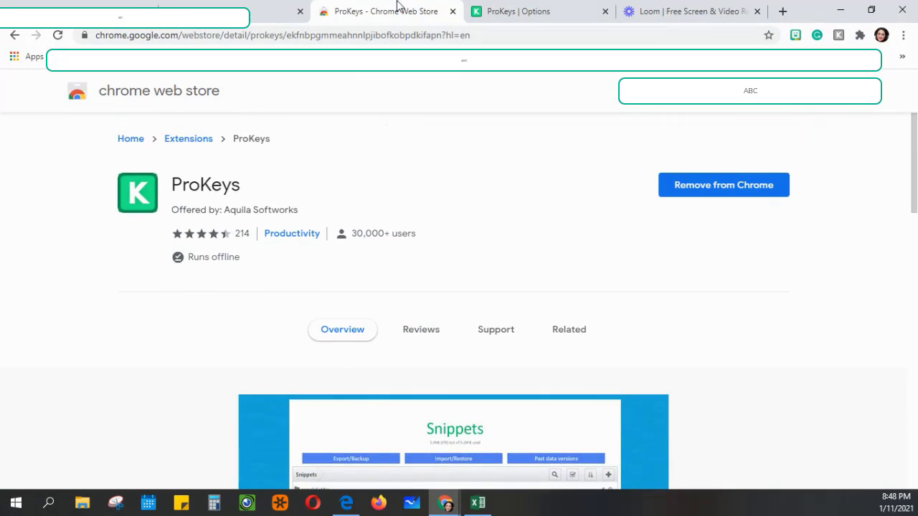
left_click(452, 12)
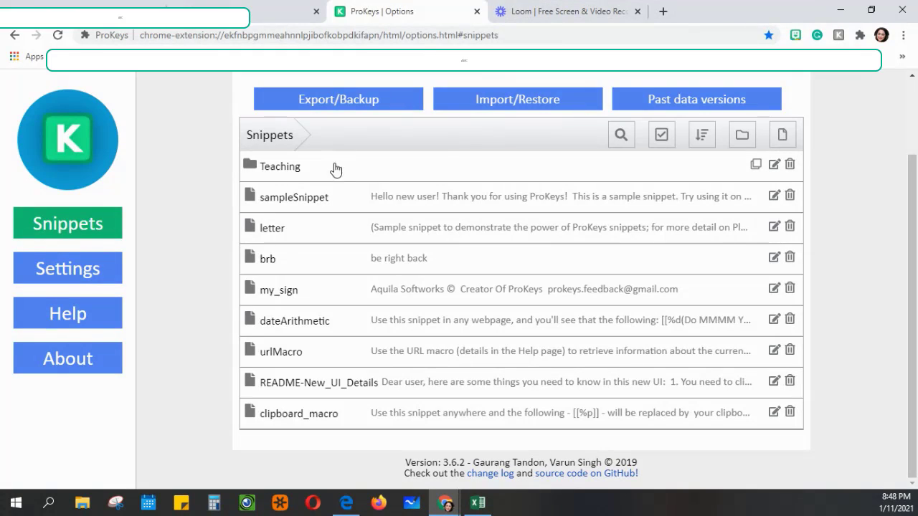
Check the pin status of ProKeys in the browser's list of extensions and close that list
scroll(864, 231, "up", 1)
scroll(864, 225, "up", 1)
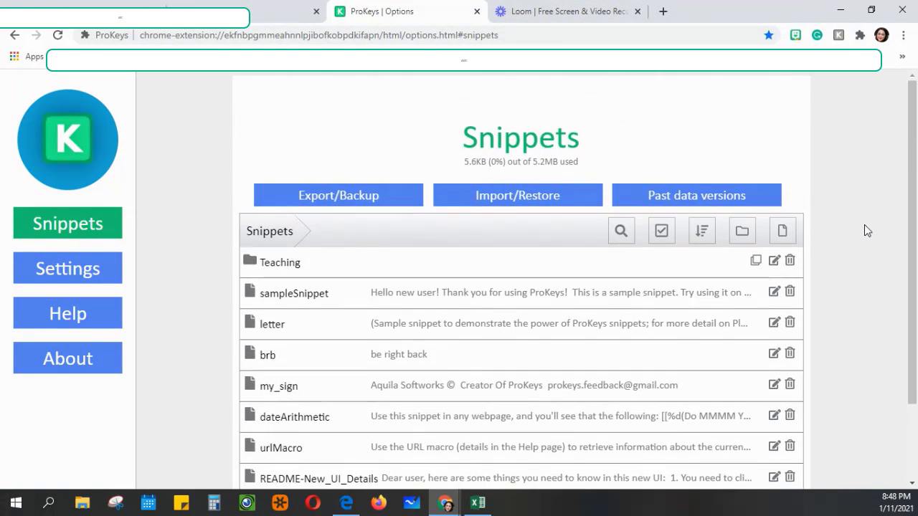
scroll(863, 224, "down", 2)
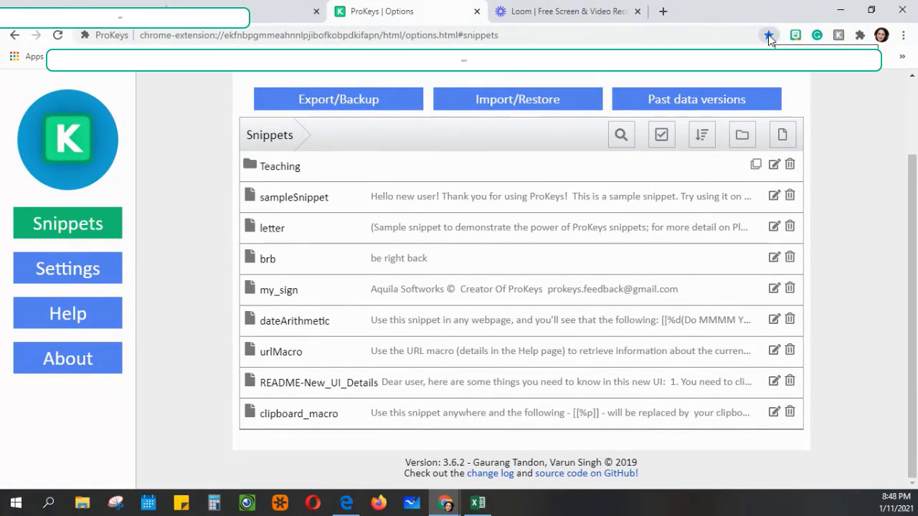
left_click(859, 36)
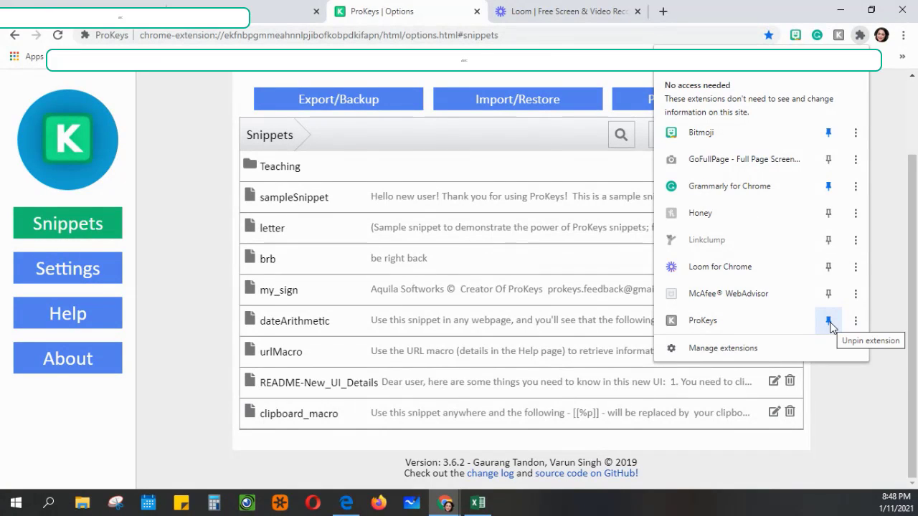
left_click(865, 405)
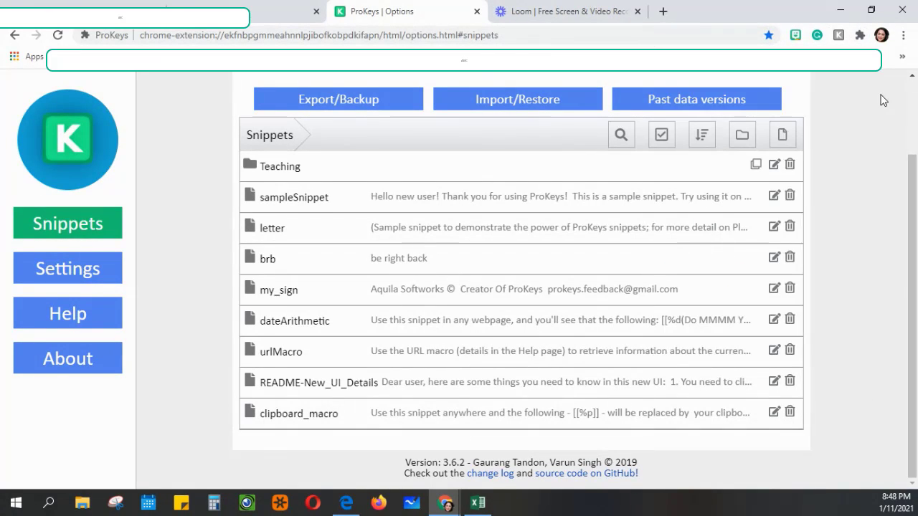
Examine the snippets in the Teaching folder and return to the top-level Snippets list
scroll(858, 187, "up", 1)
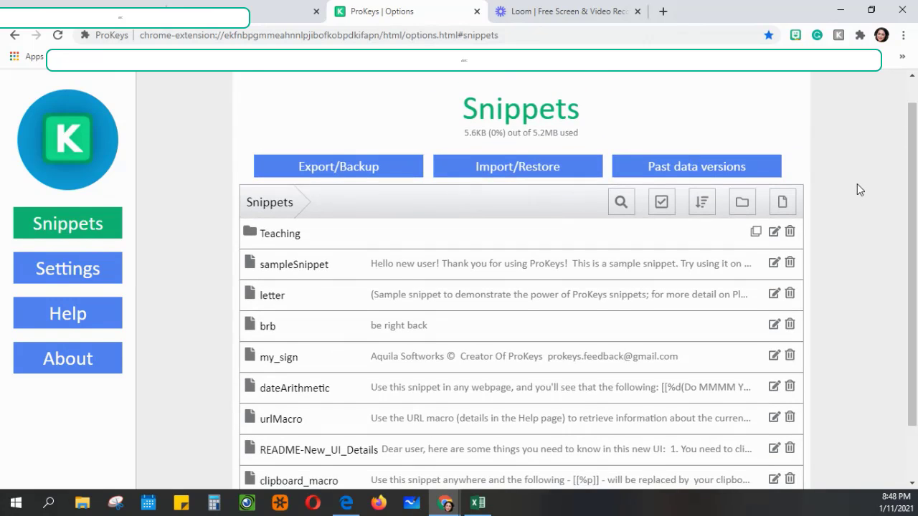
scroll(858, 186, "down", 1)
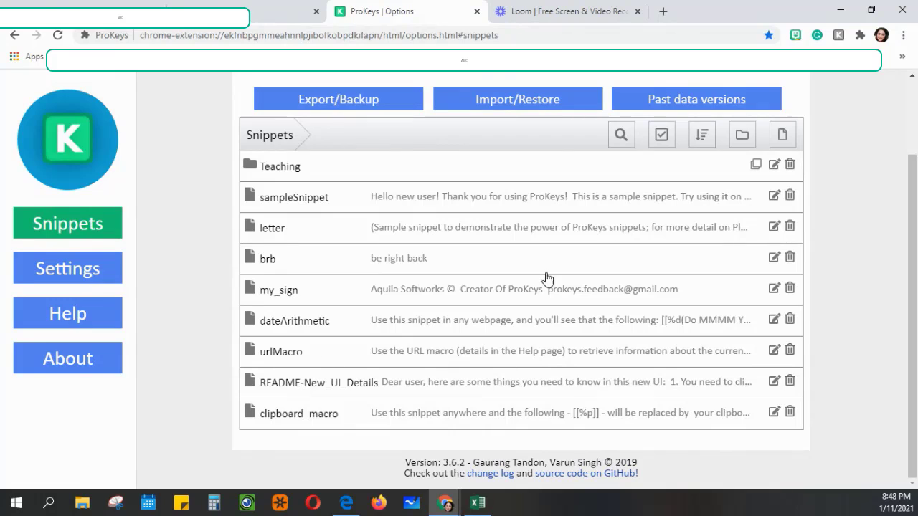
left_click(291, 175)
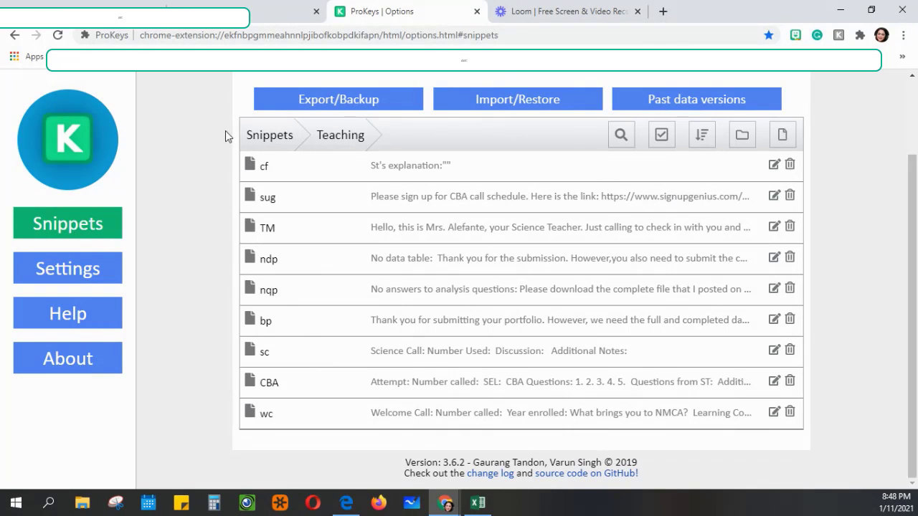
left_click(269, 139)
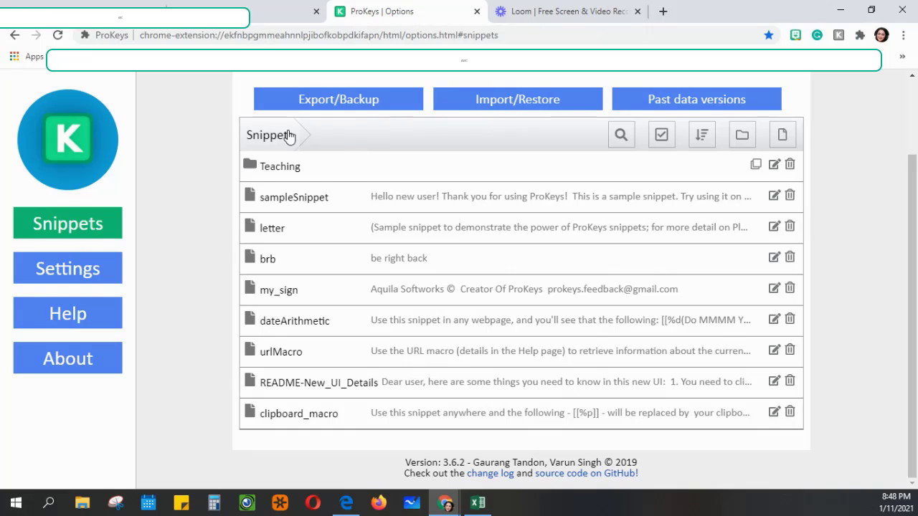
Create a new folder named "Comments" under Snippets
left_click(743, 139)
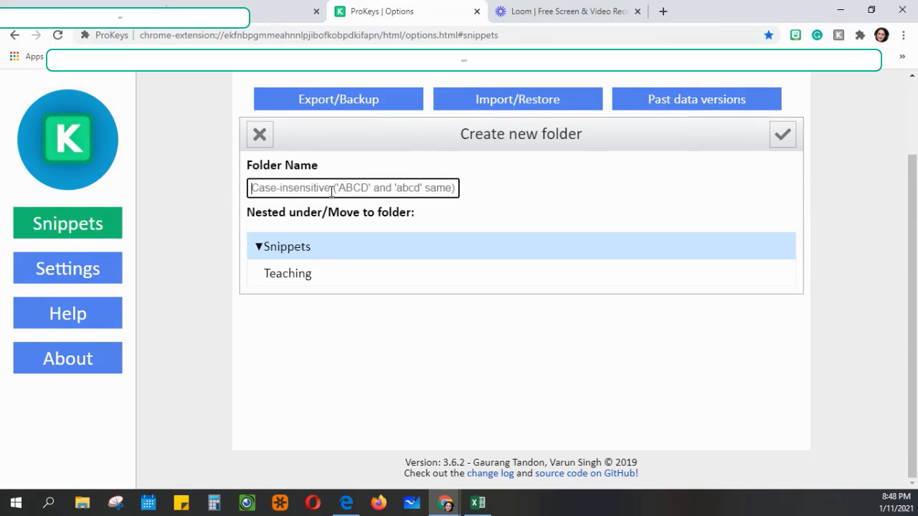
type("Com")
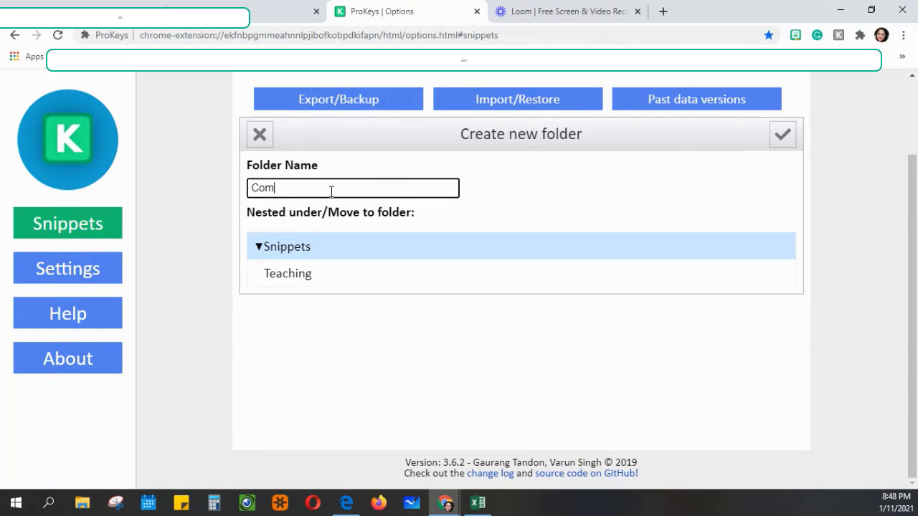
type("ments")
left_click(787, 141)
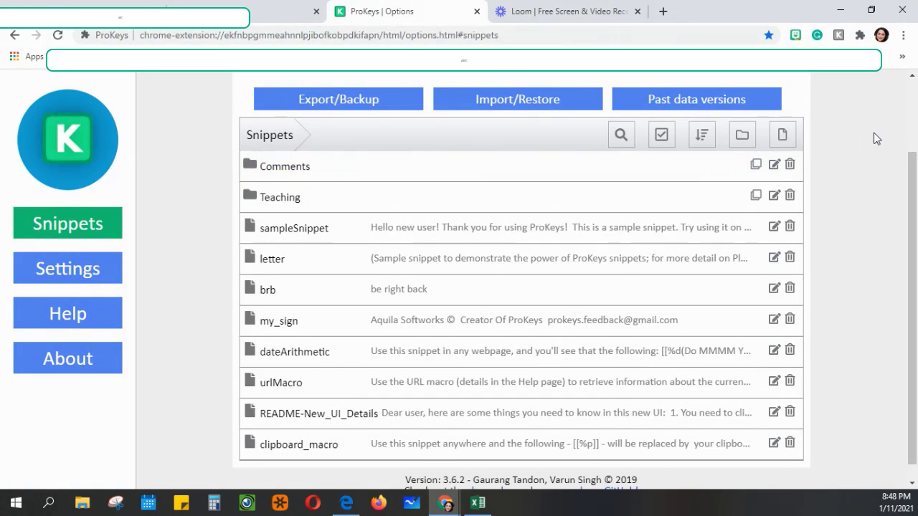
Start a new snippet with the abbreviation "fb" inside the Comments folder
double_click(280, 176)
left_click(643, 183)
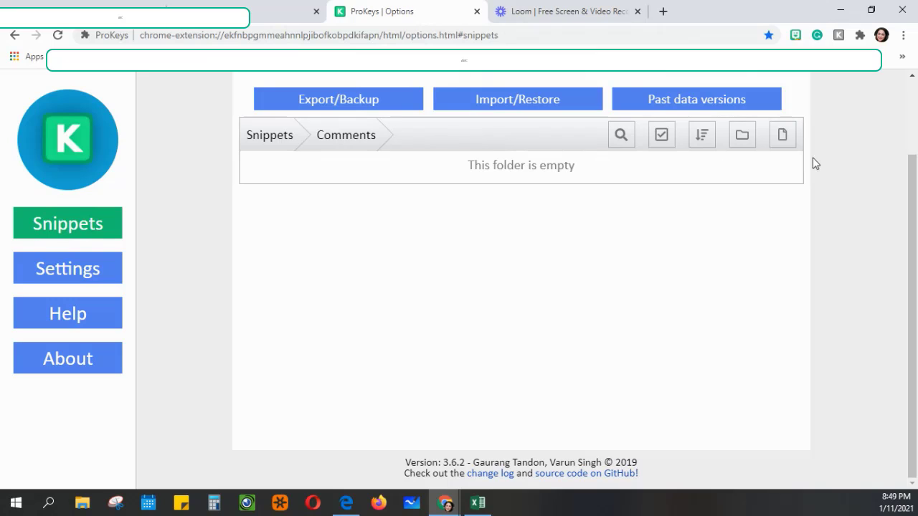
left_click(782, 136)
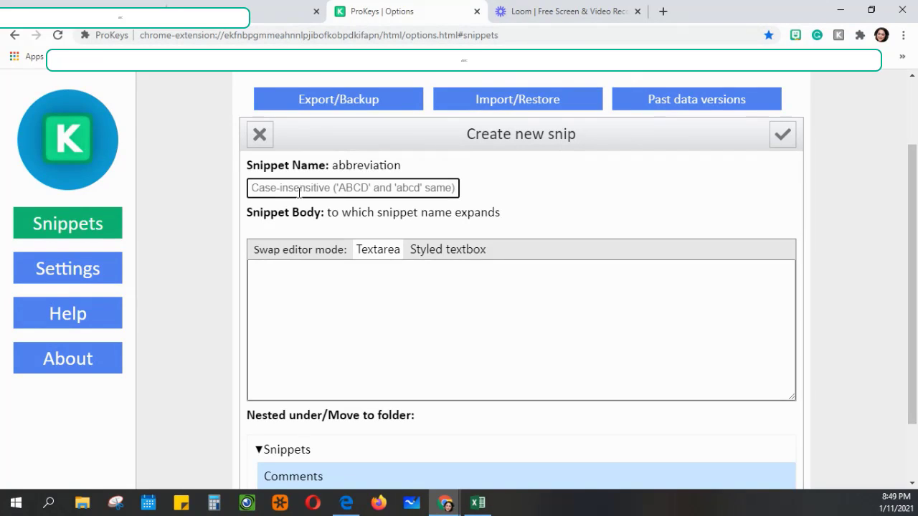
type("fb")
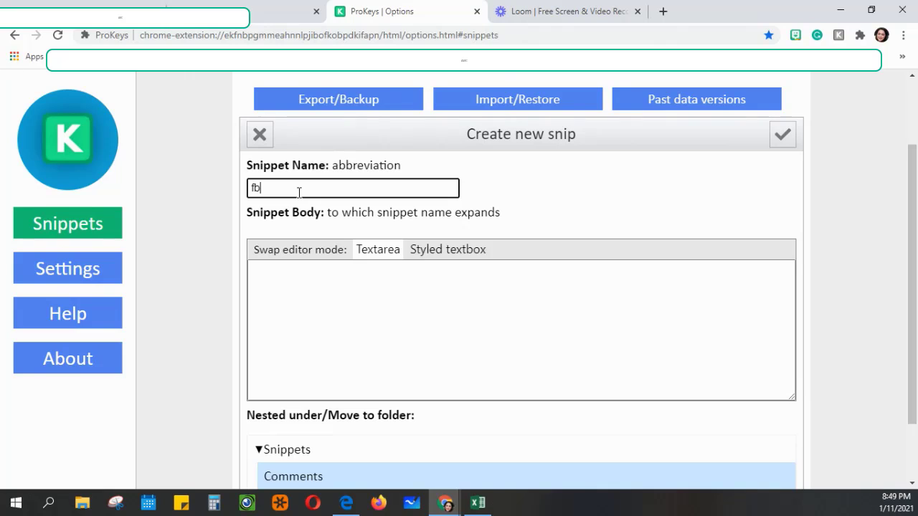
Write the snippet body "Thank you for your order! Thank you for submitting your homework. You did an excellent job!"
scroll(316, 286, "up", 1)
left_click(321, 351)
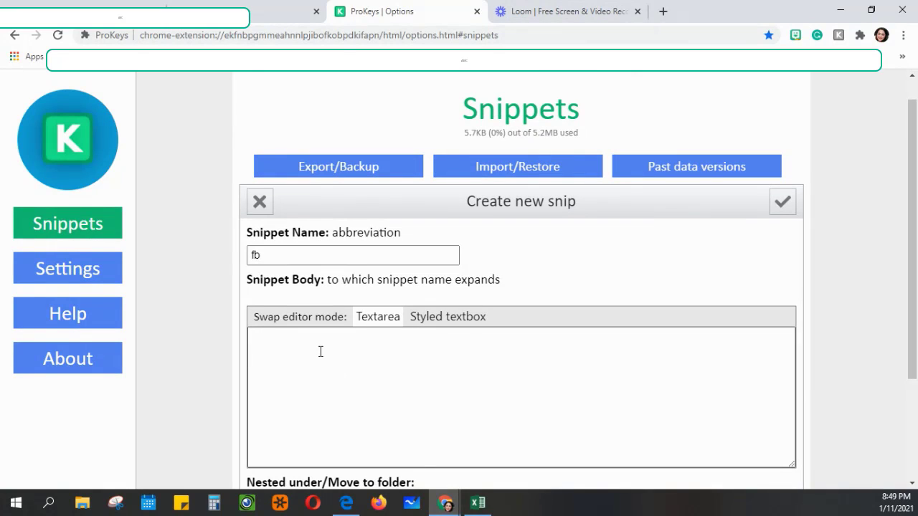
type("Thank you for your o")
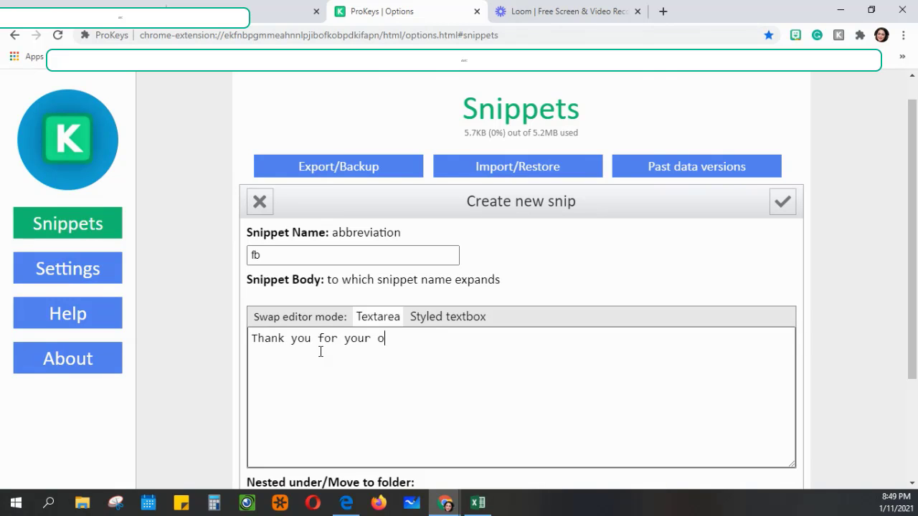
type("rder! Thank you for s")
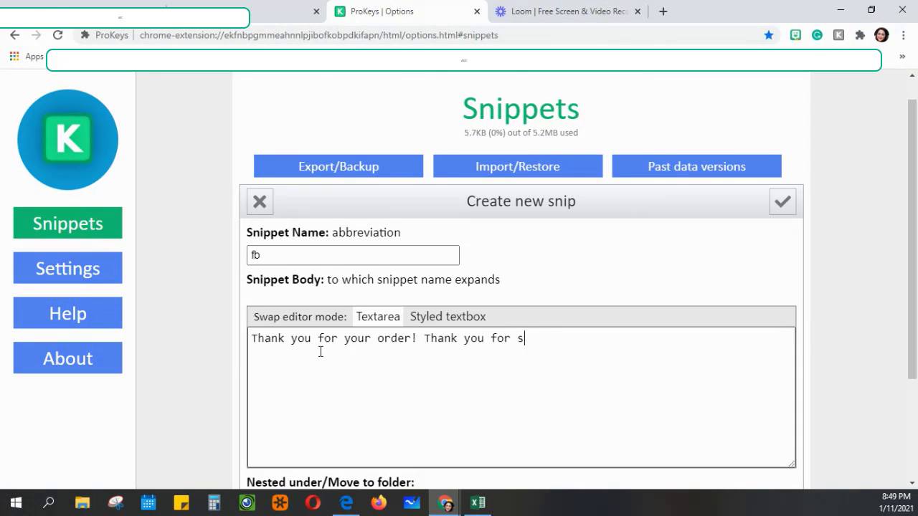
type("ubmitting you")
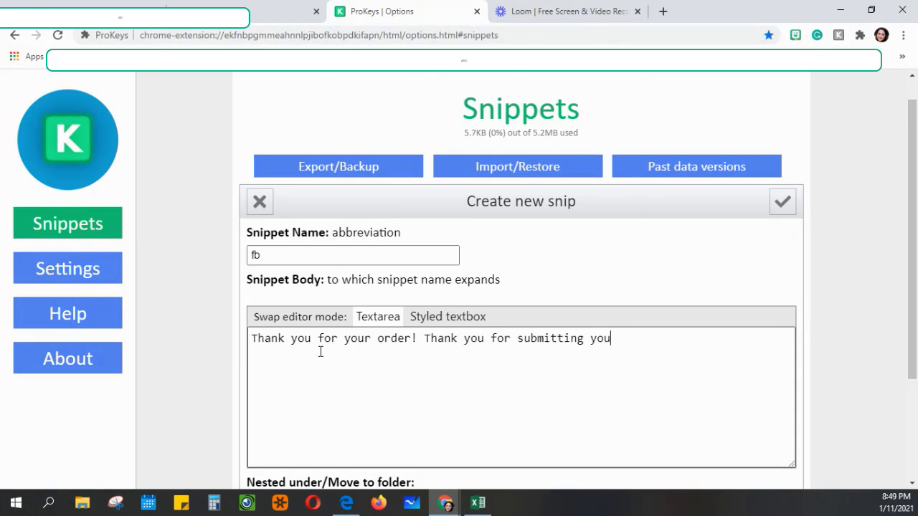
type("r homeowrk")
key("BackSpace")
key("BackSpace")
key("BackSpace")
type("wrok. You")
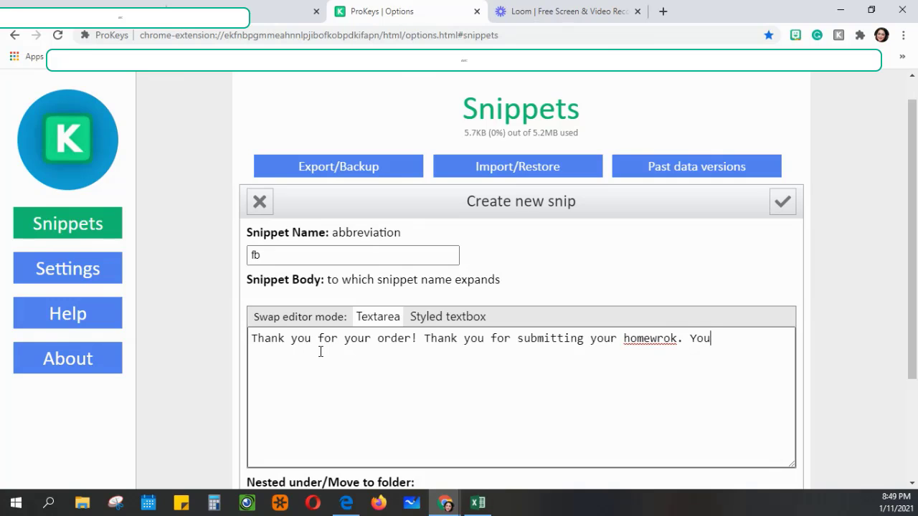
type(" did an excellent job")
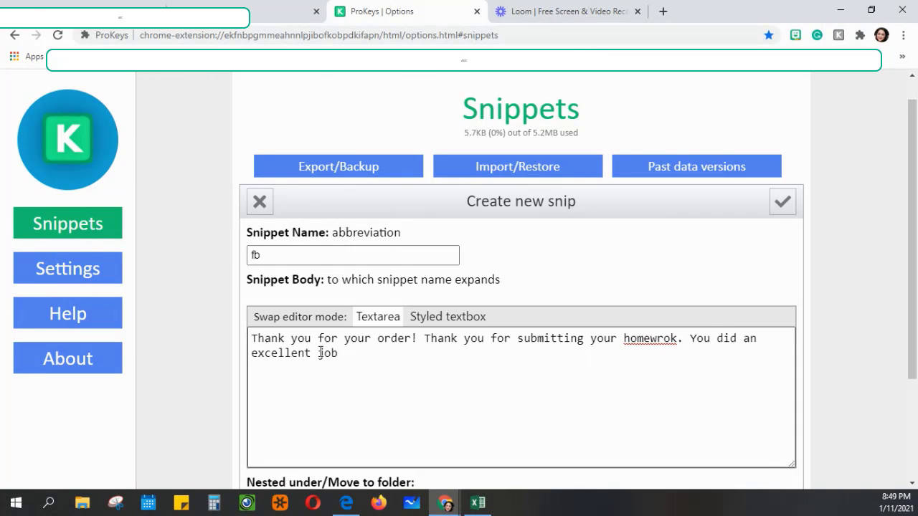
type("!")
left_click(663, 338)
key("BackSpace")
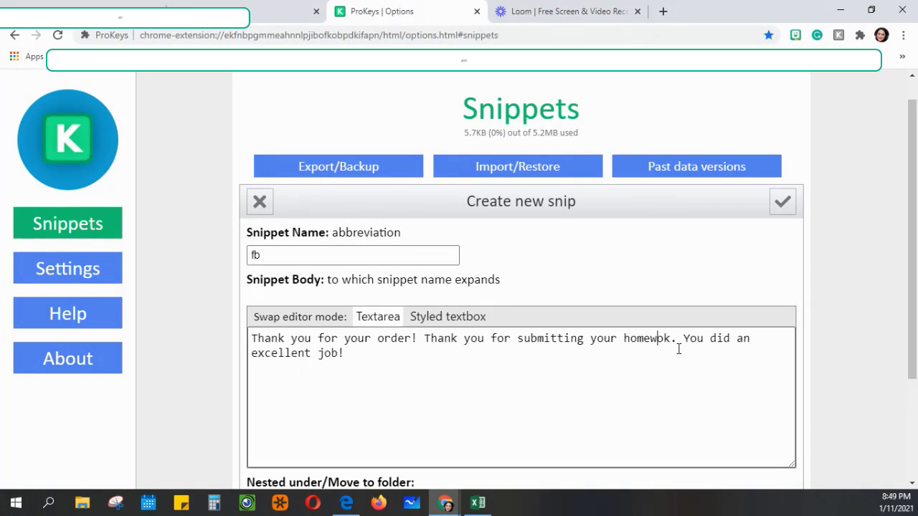
key("Right")
type("r")
Append the filler text "jjdg;oisjgjg" to the snippet body, with "S;GJ" and "sg;kg;oarhj;ht" on separate lines below
left_click(381, 366)
type("jjdgjoisjgjg")
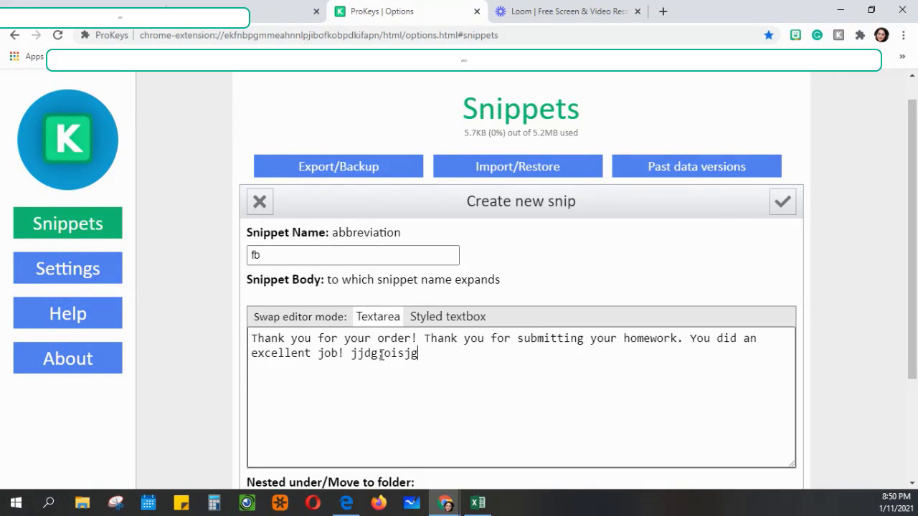
key("Return")
type("S;GJ")
key("Return")
type("sg;kg;oarhj;ht")
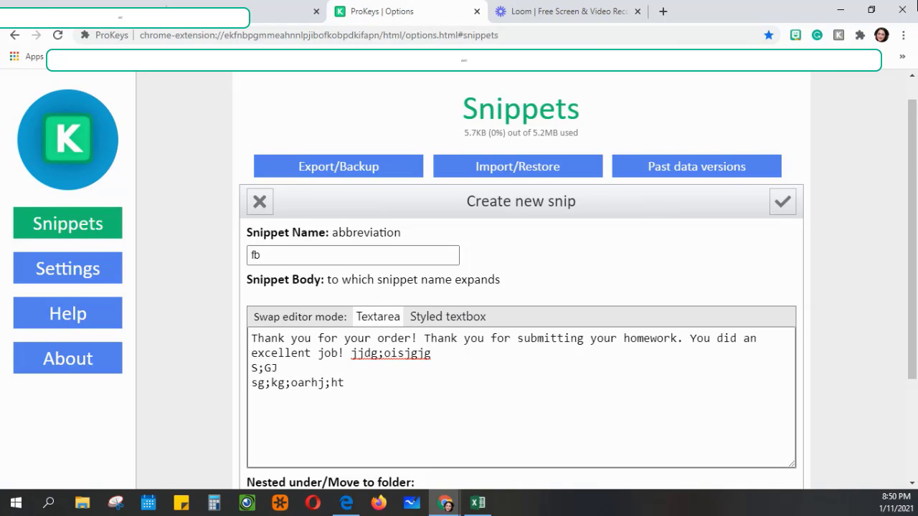
Save the "fb" snippet in the Comments folder and collapse its entry in the list
left_click(783, 206)
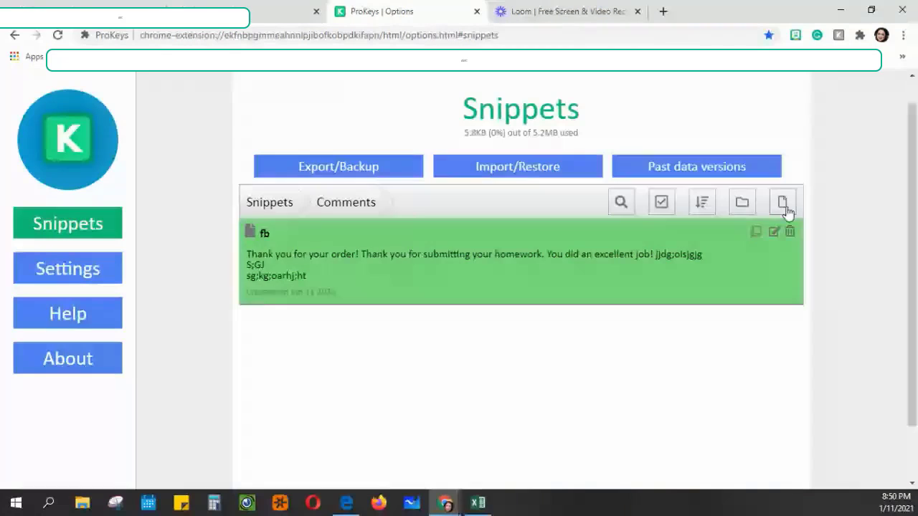
left_click(263, 236)
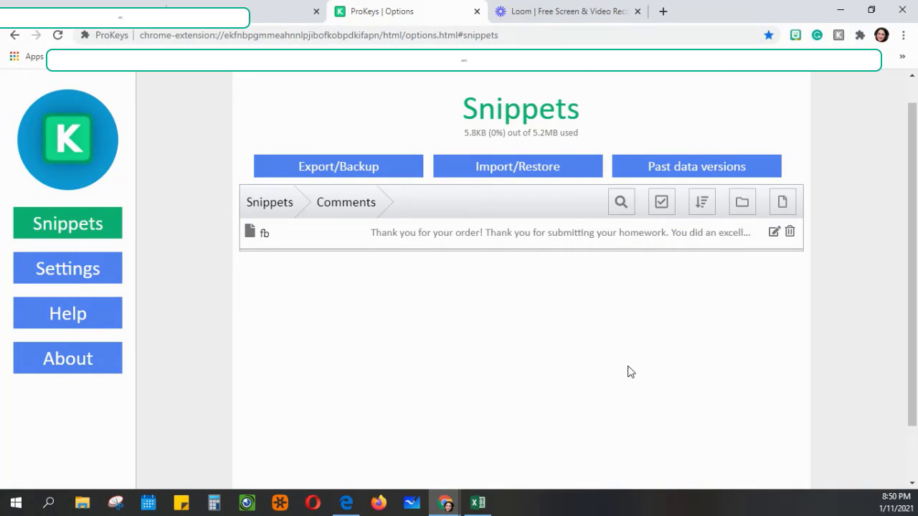
Create and save a snippet "inc" in the Comments folder with the body "fmgagm your homework in incomplete please aslkvsdv;skdkskdn"
left_click(782, 202)
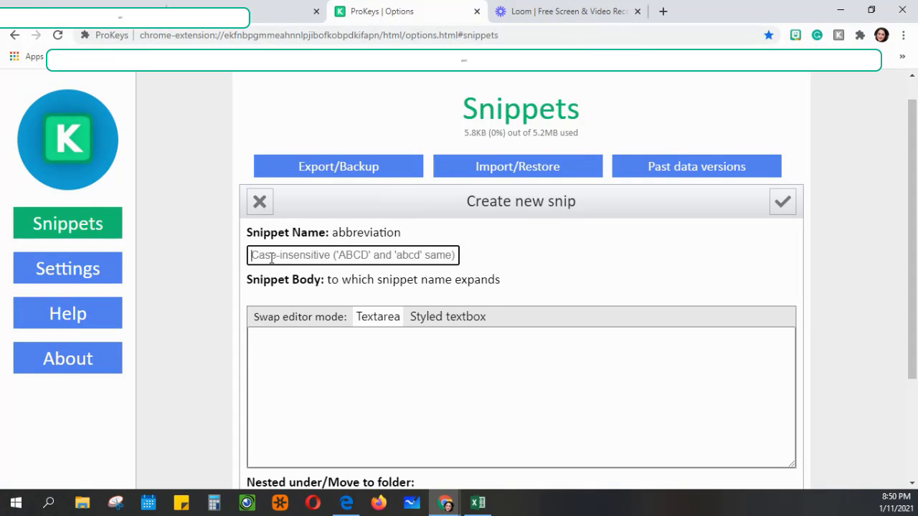
type("inc")
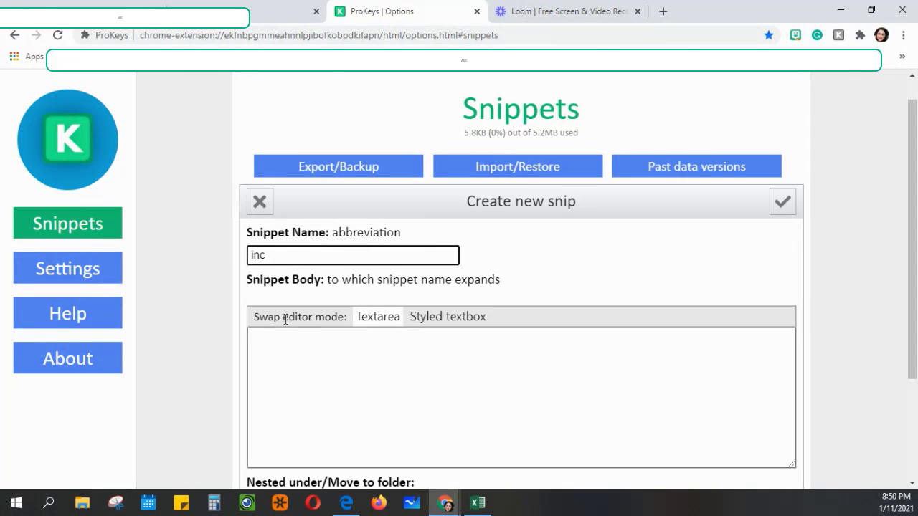
left_click(282, 350)
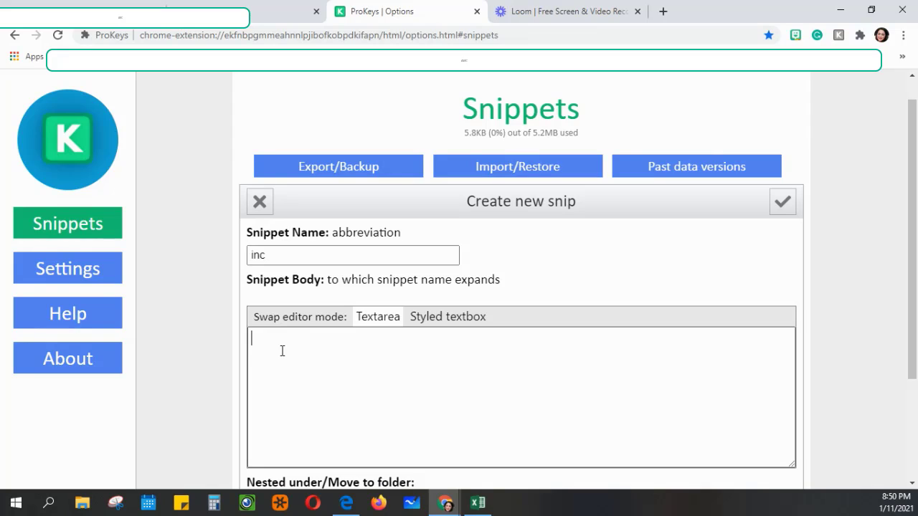
type("fmgagm your homework in i")
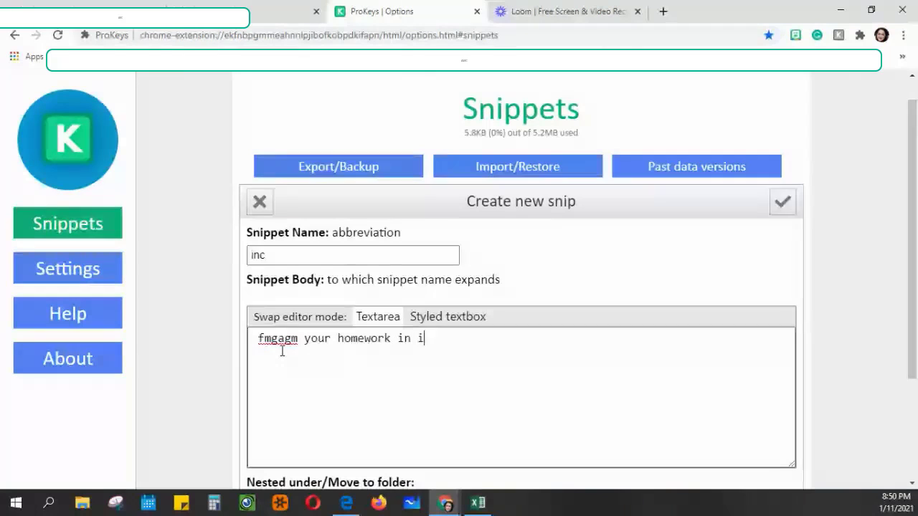
type("ncomplete pl")
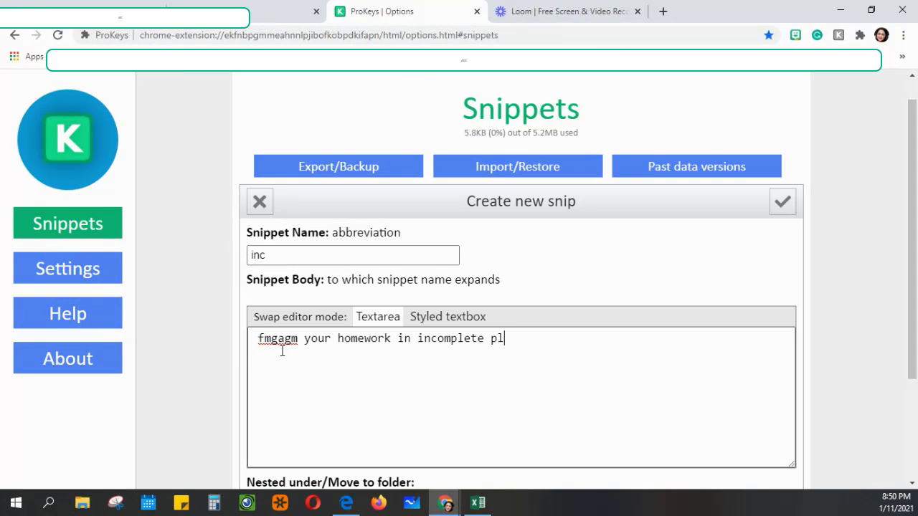
type("ease aslkvsdv;skdkskdn")
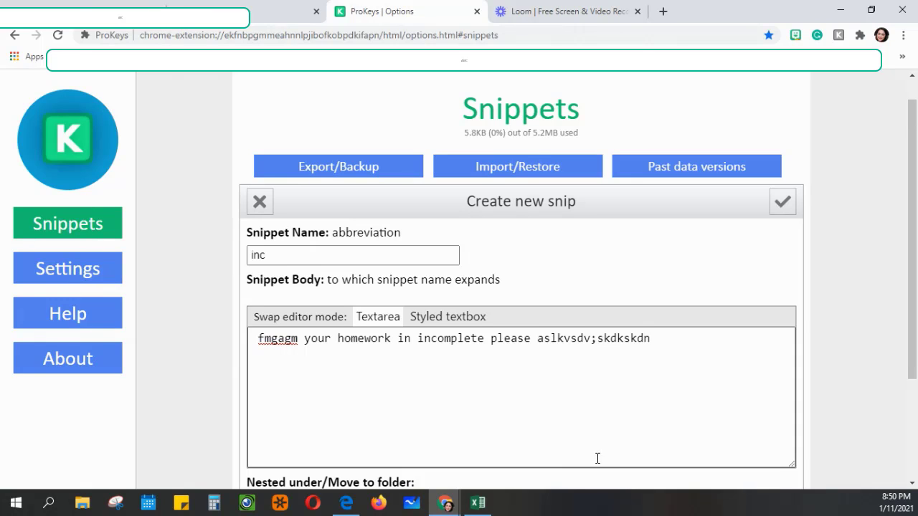
left_click(782, 203)
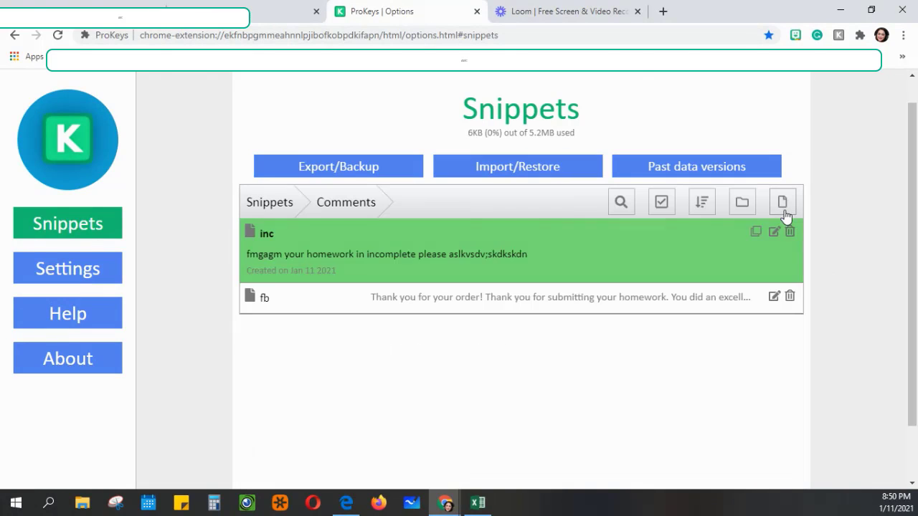
left_click(266, 237)
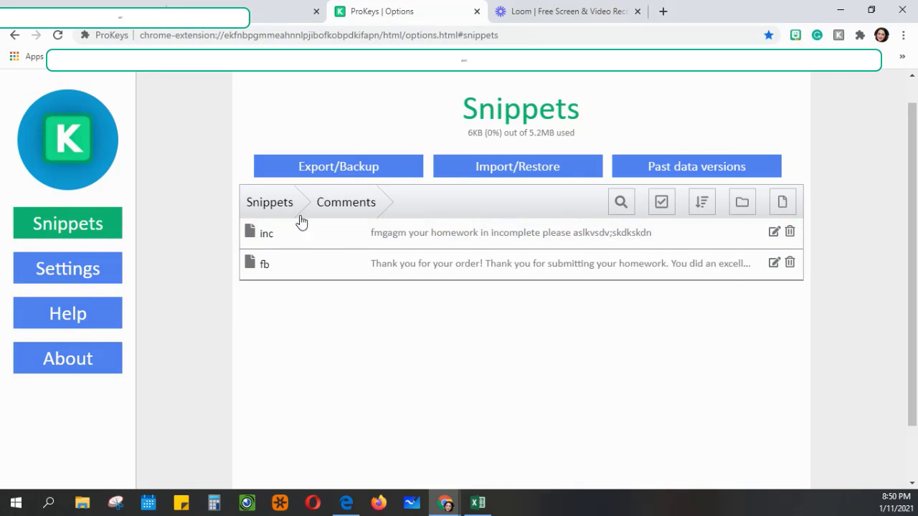
Look through the snippets in the Teaching folder and return to the Comments folder
left_click(274, 204)
left_click(306, 265)
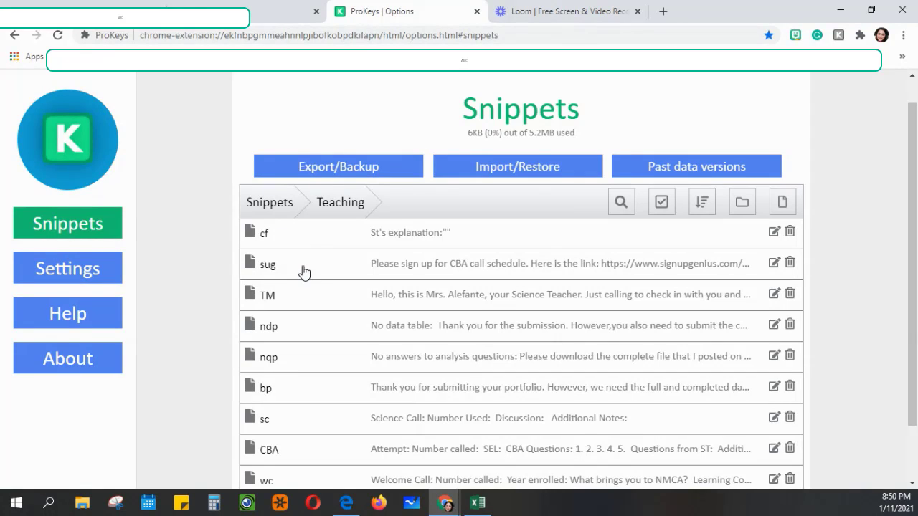
scroll(317, 405, "down", 2)
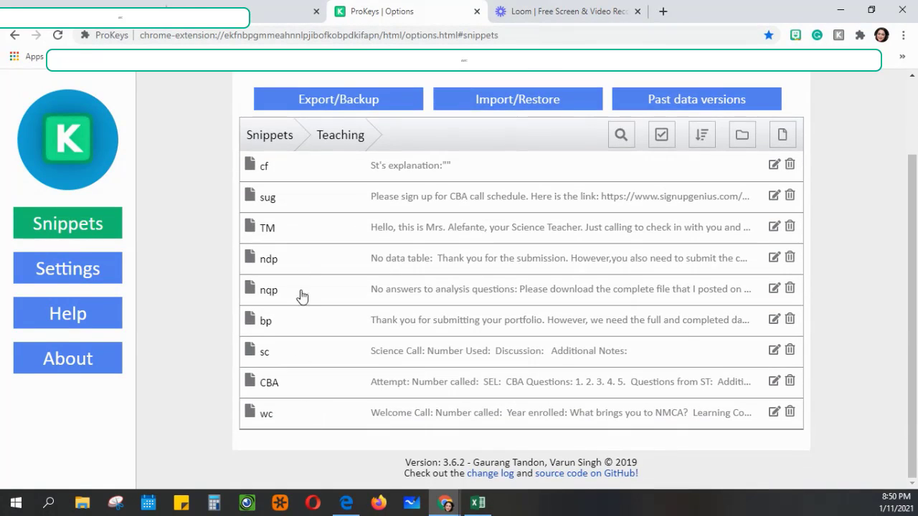
scroll(236, 229, "up", 3)
left_click(271, 237)
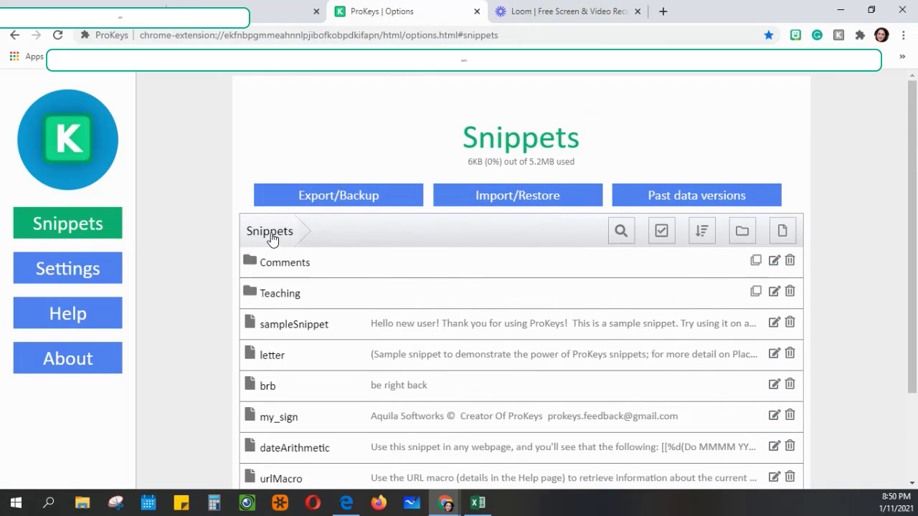
left_click(305, 262)
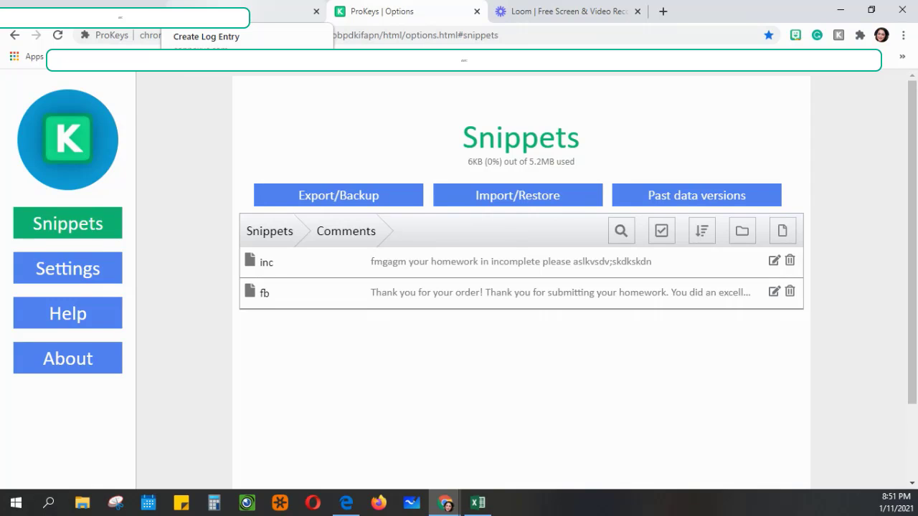
Switch to the Connexus log entry page and expand the "inc" and "fb" snippets in the Comment box, separated by a blank line
left_click(236, 11)
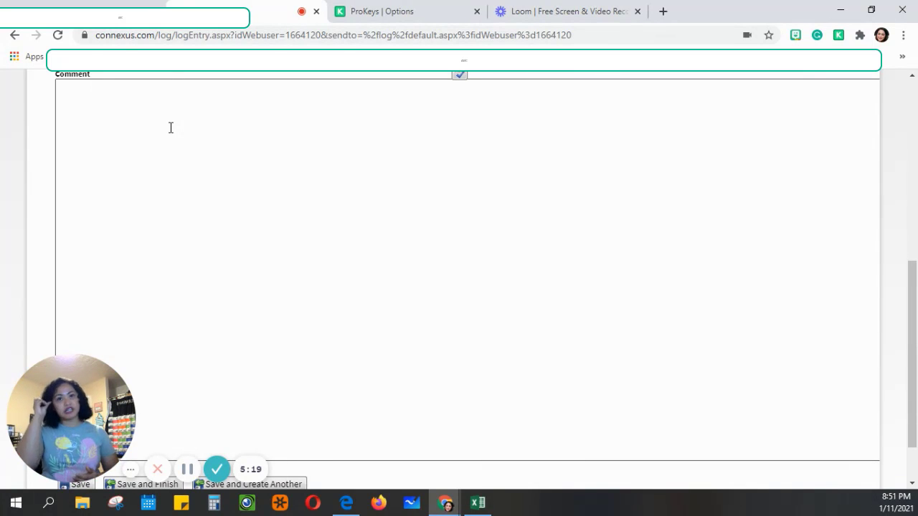
left_click(100, 106)
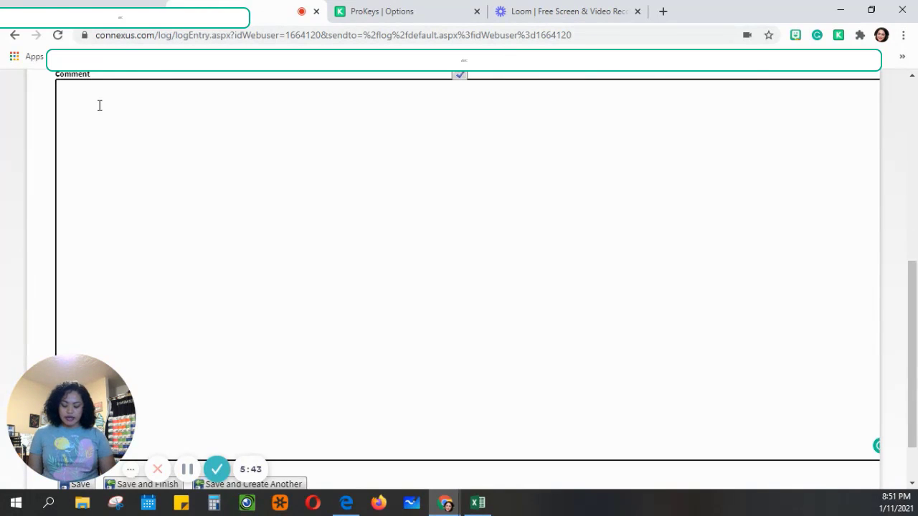
type("inc")
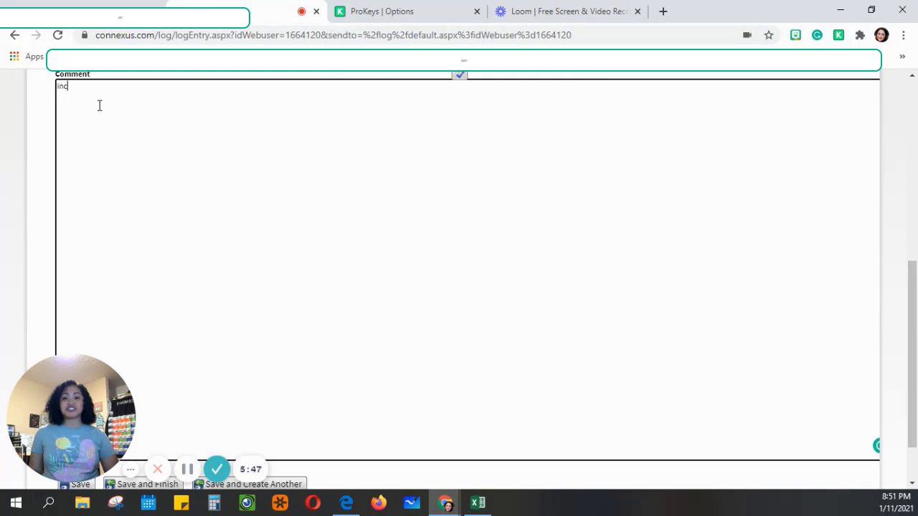
key("shift+space")
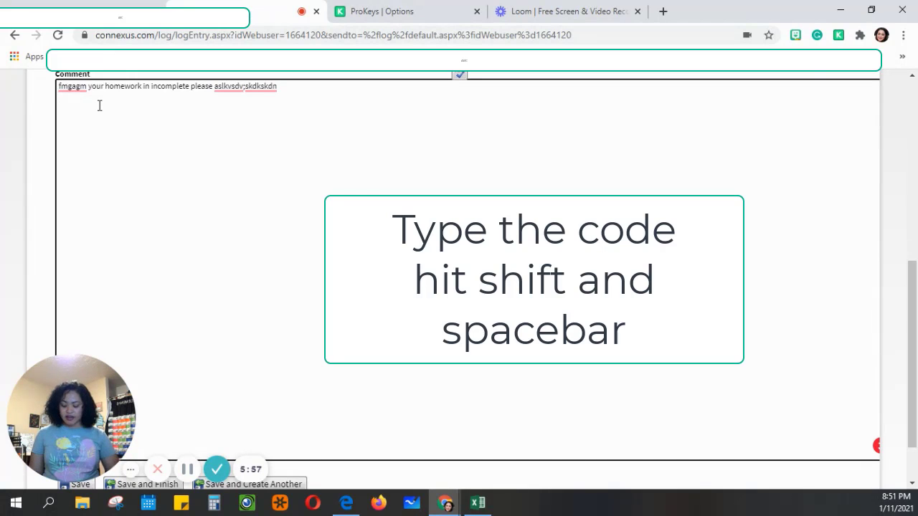
type("fb")
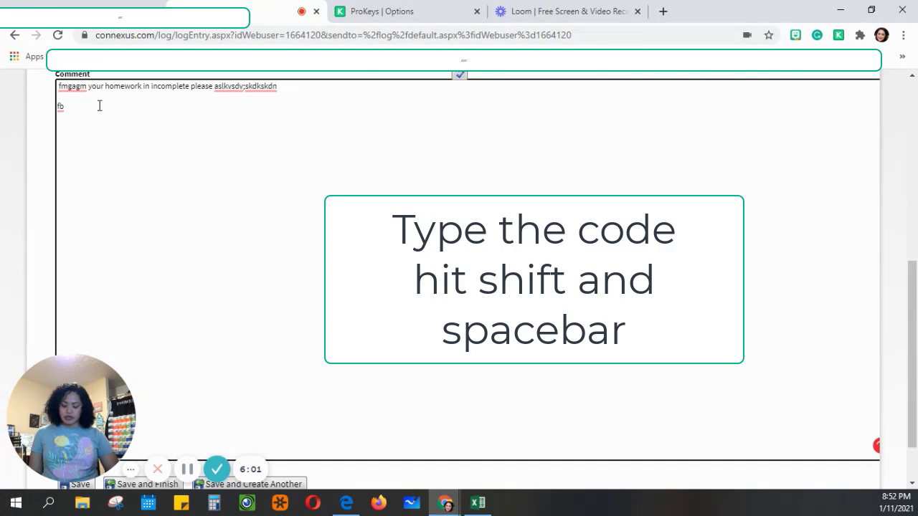
key("shift+space")
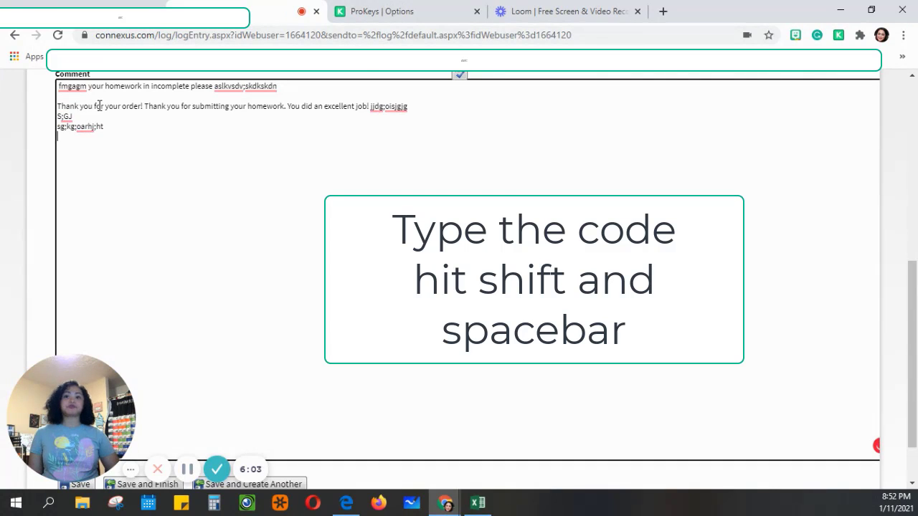
Switch back to the ProKeys options page and examine the full text of the "CBA" snippet in the Teaching folder
left_click(415, 13)
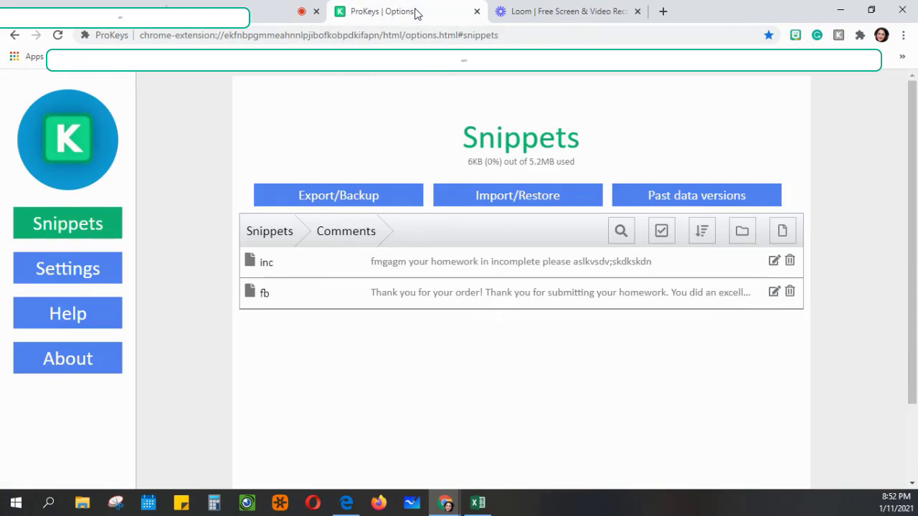
left_click(278, 232)
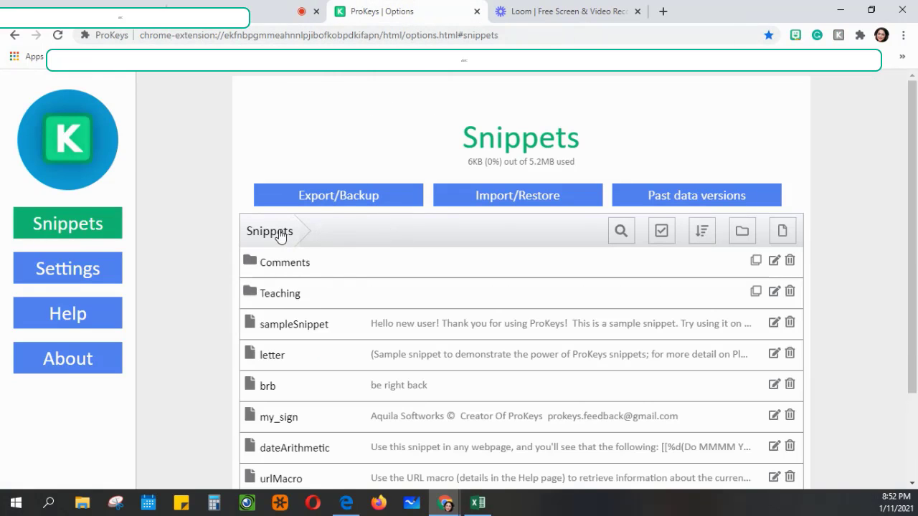
left_click(310, 301)
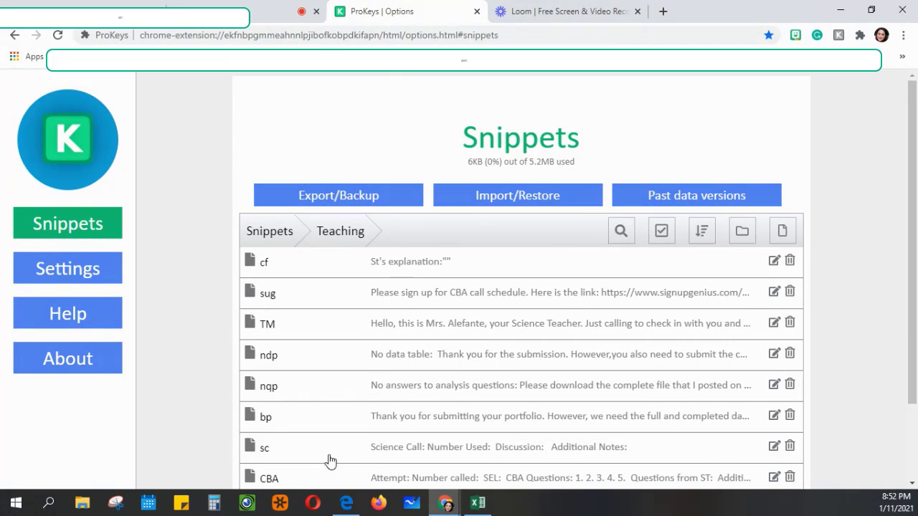
scroll(332, 437, "down", 1)
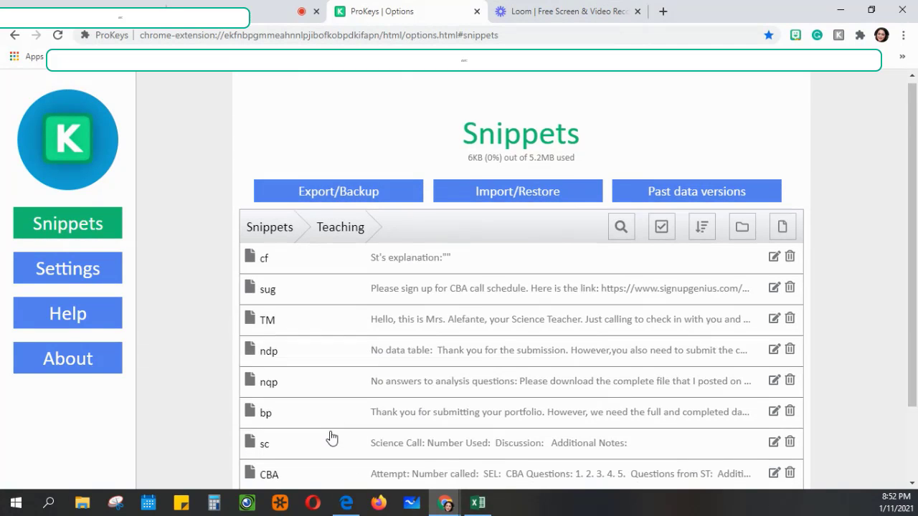
scroll(332, 437, "down", 1)
left_click(344, 420)
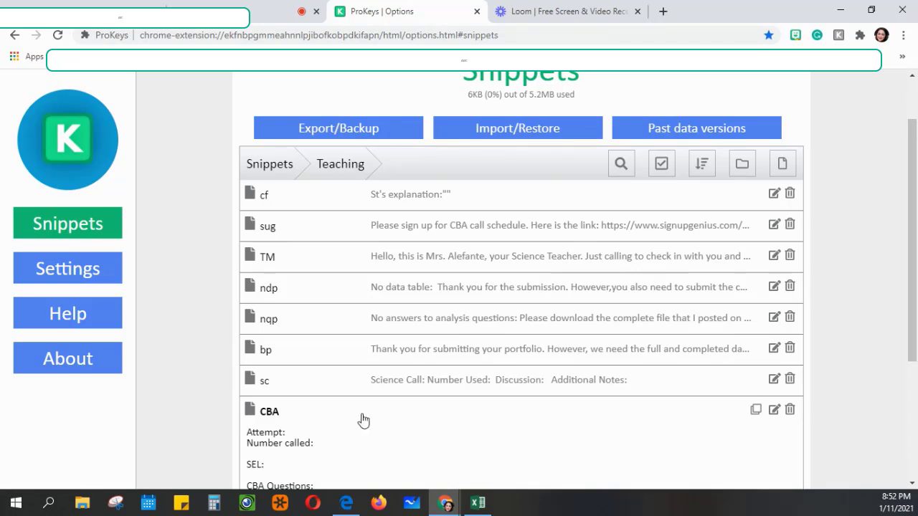
scroll(358, 427, "down", 2)
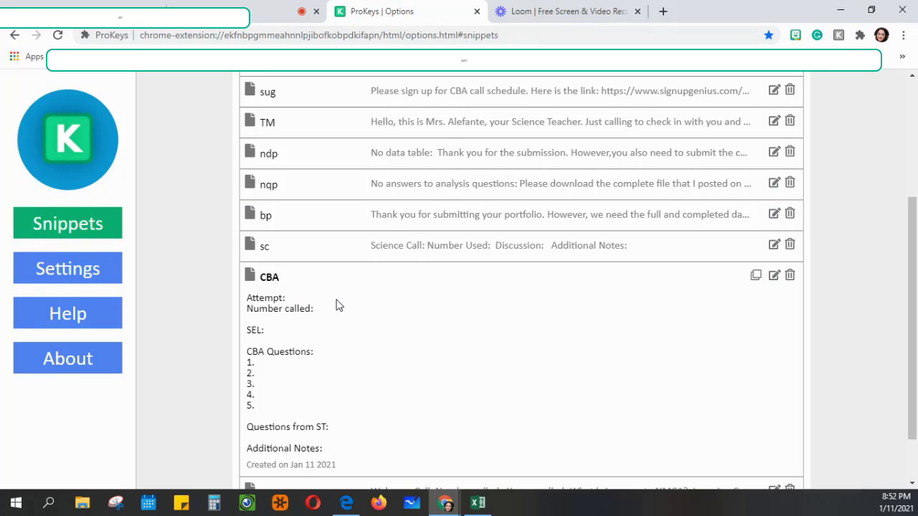
scroll(344, 244, "up", 3)
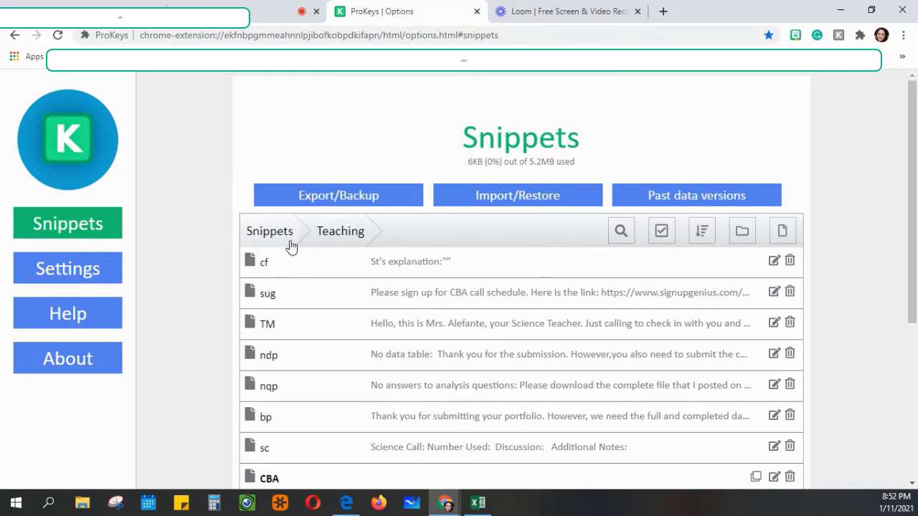
scroll(303, 395, "down", 3)
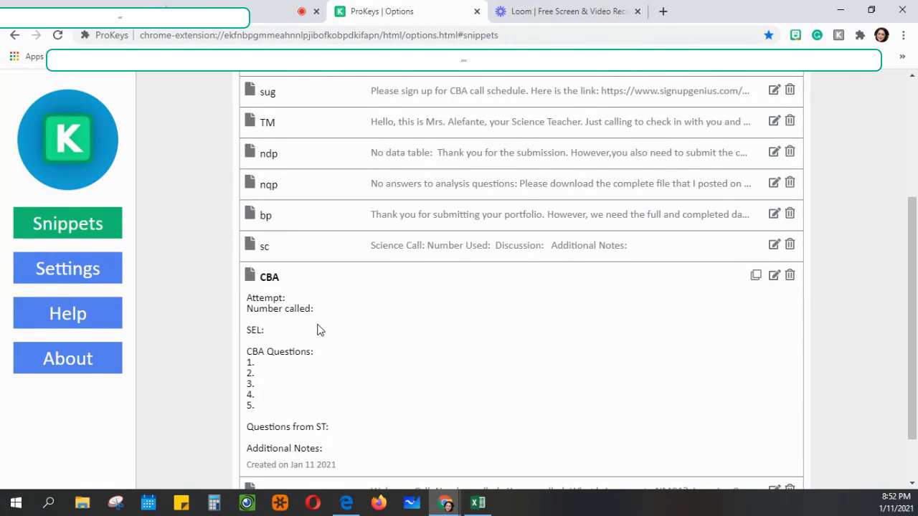
Return to the Connexus log entry and expand the "CBA" snippet twice below the existing text in the Comment box
left_click(241, 16)
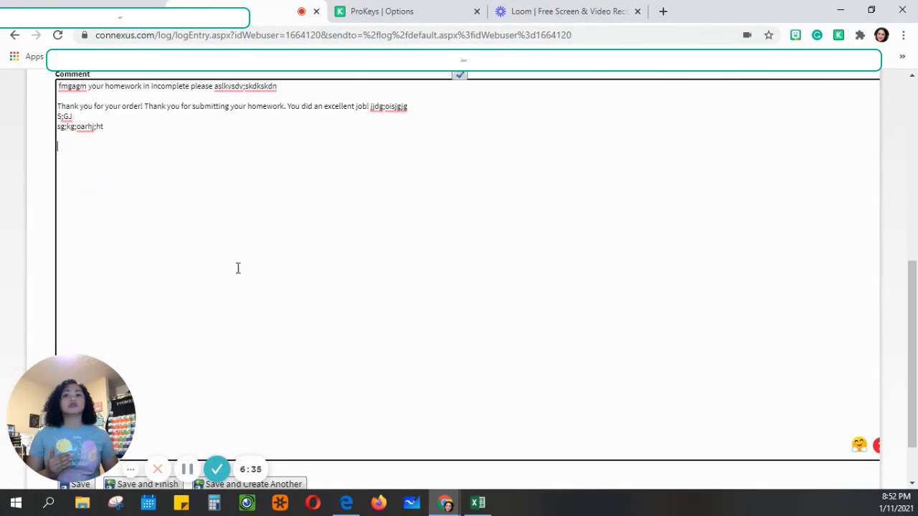
key("Return")
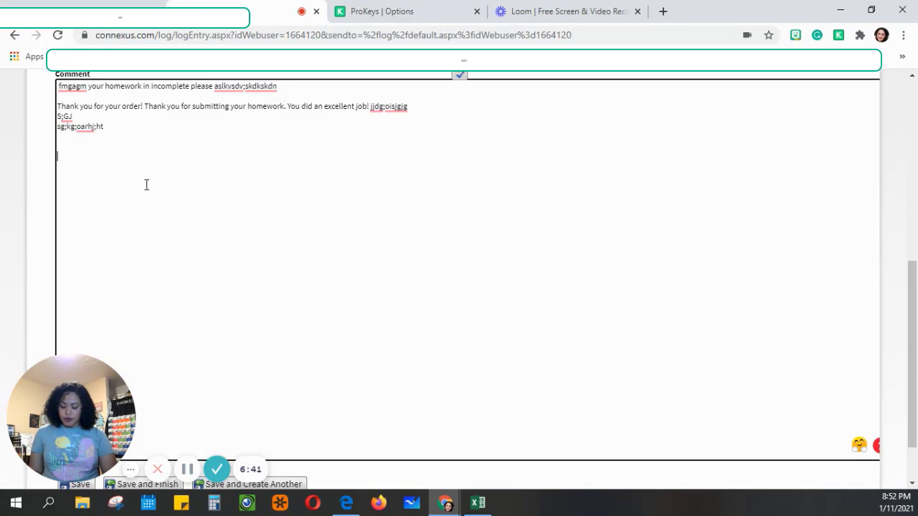
type("CBA")
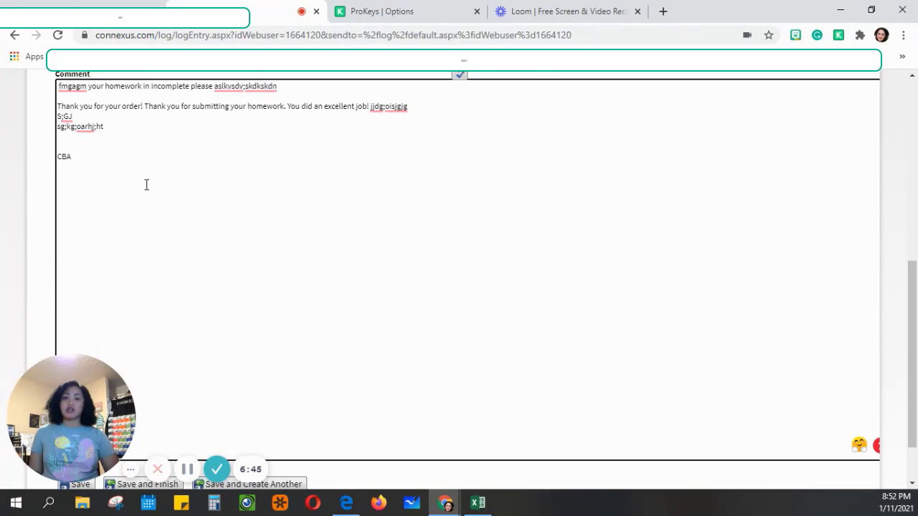
key("shift+space")
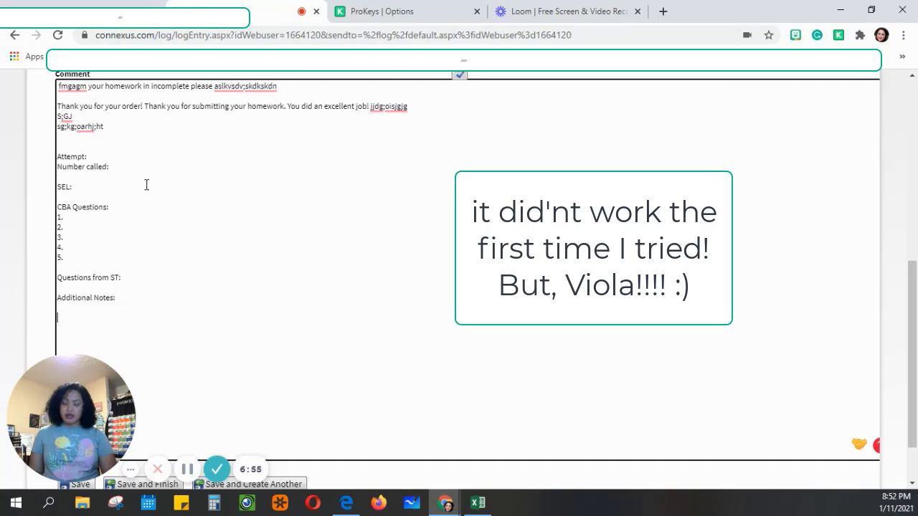
type("CBA")
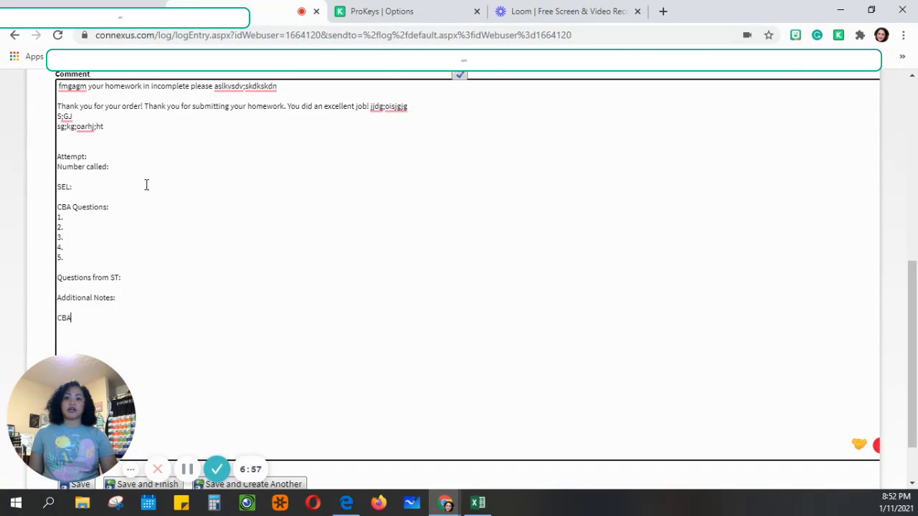
key("shift+space")
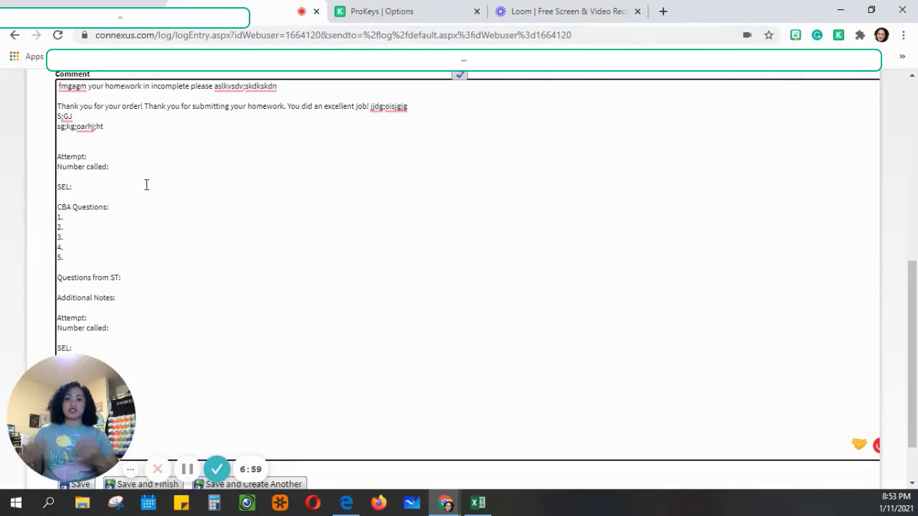
scroll(269, 366, "down", 1)
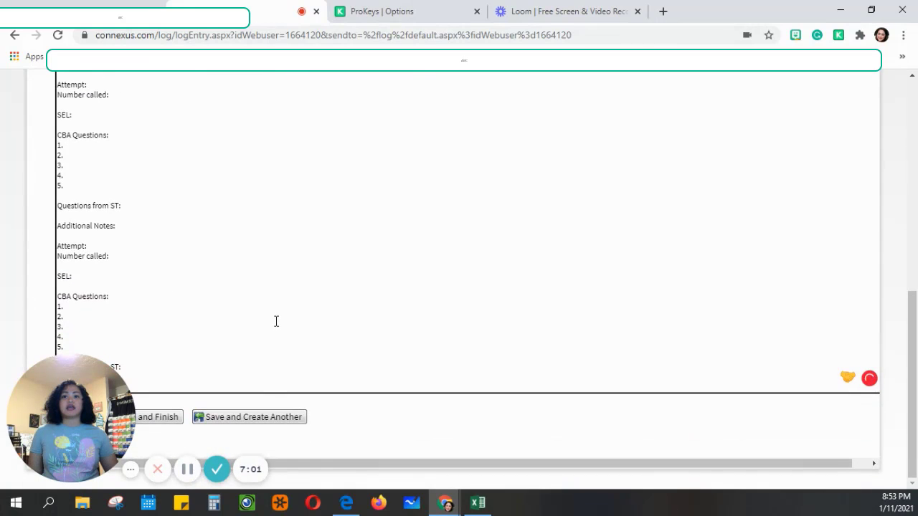
Expand the "cba" snippet once more in the Comment box, above the existing call-note templates
scroll(277, 321, "up", 1)
left_click(94, 82)
type("cba")
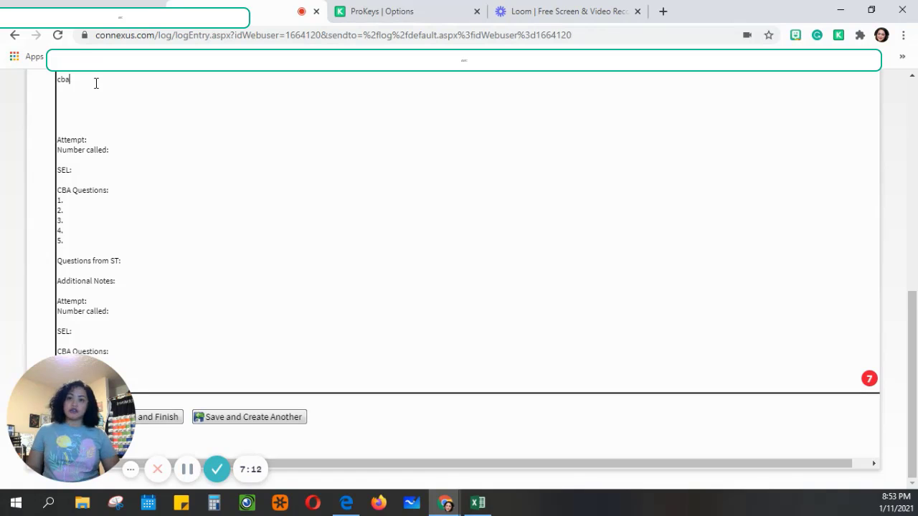
key("shift+space")
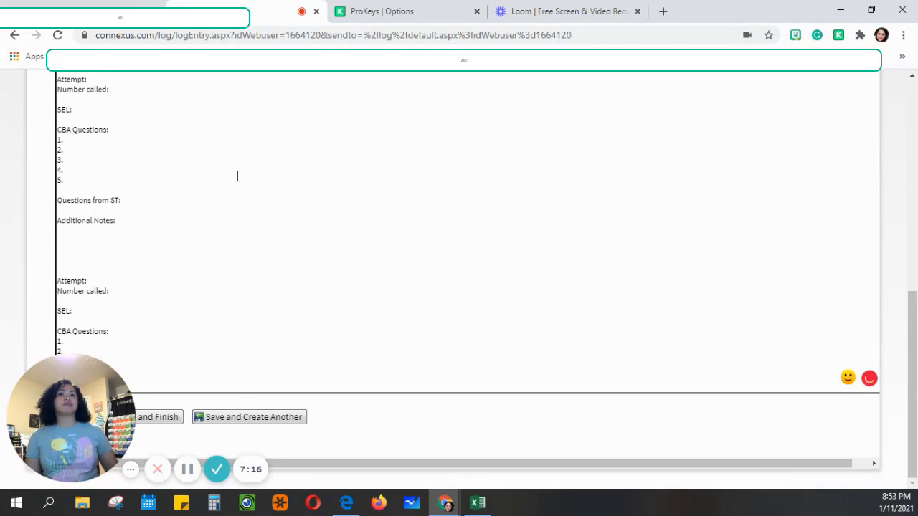
Switch back to the ProKeys options page, collapse the "CBA" snippet and return to the top-level Snippets list
left_click(393, 11)
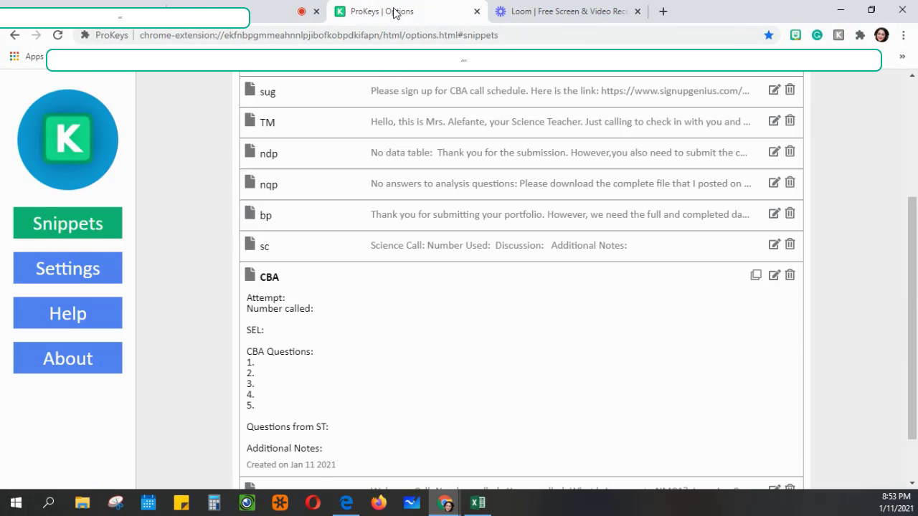
left_click(249, 280)
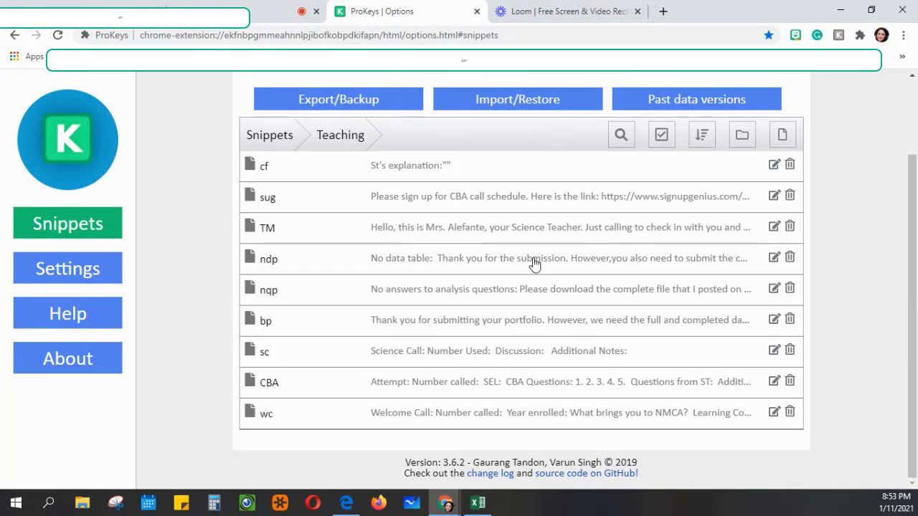
scroll(534, 266, "up", 1)
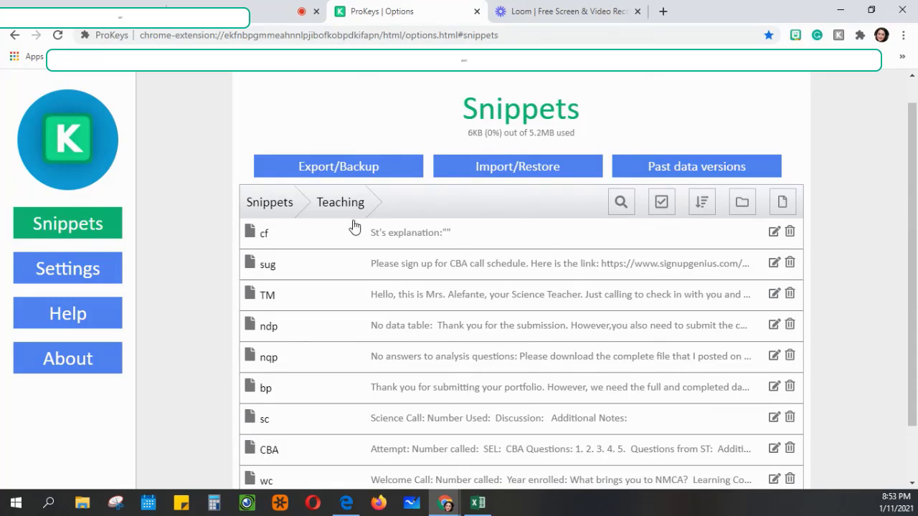
left_click(276, 205)
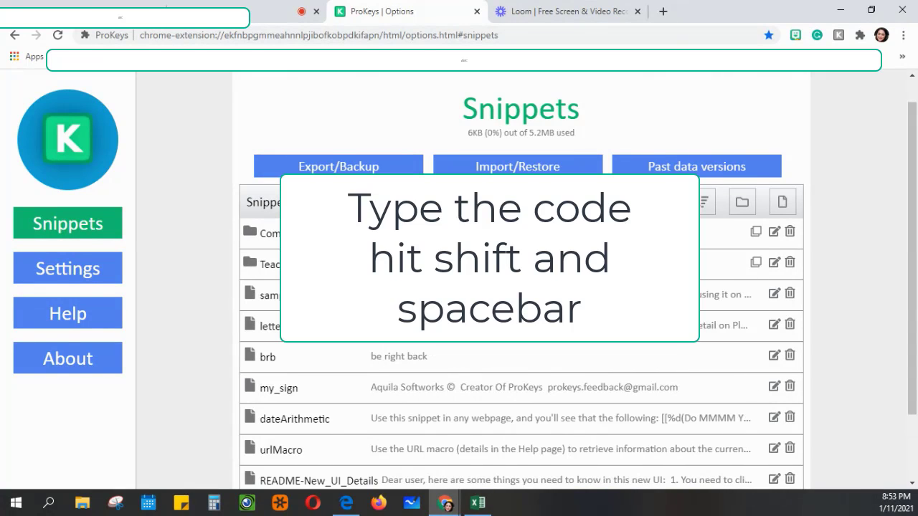